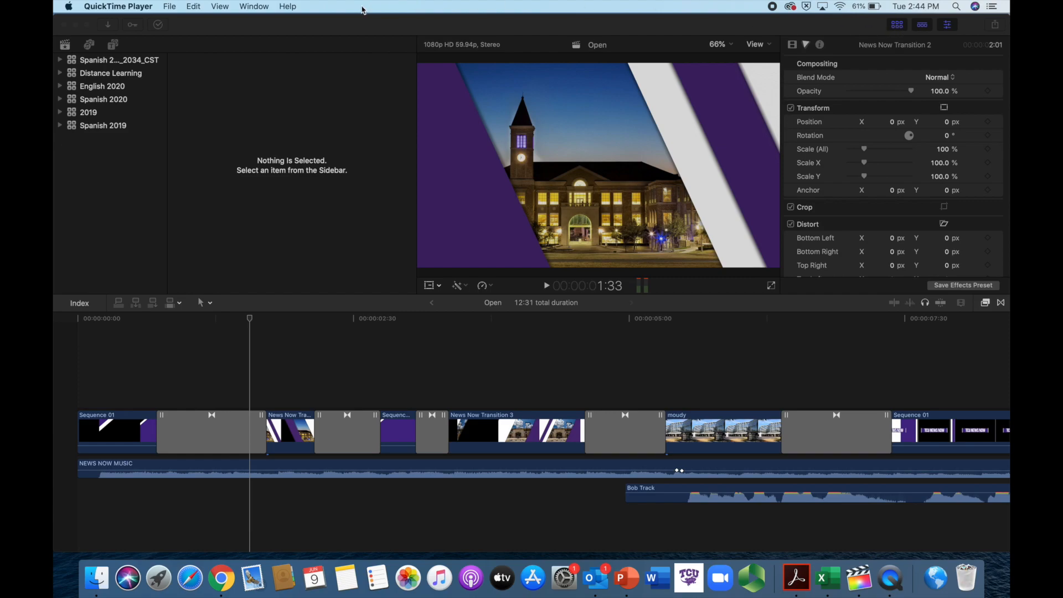
Switch to Final Cut Pro.
{"action": "left_click", "coordinate": [258, 7]}
{"action": "mouse_move", "coordinate": [223, 6]}
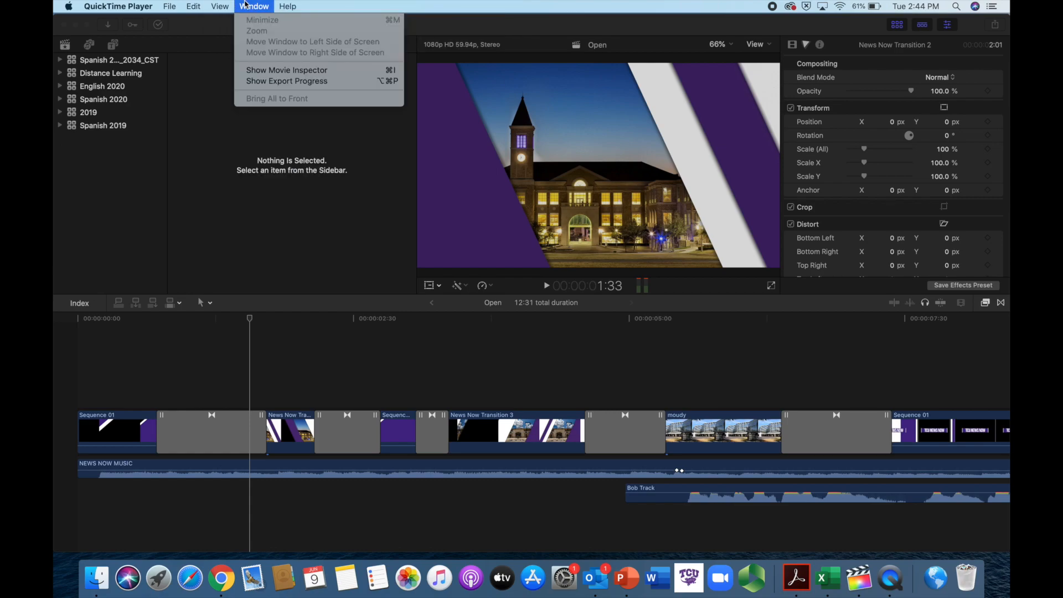
{"action": "left_click", "coordinate": [200, 134]}
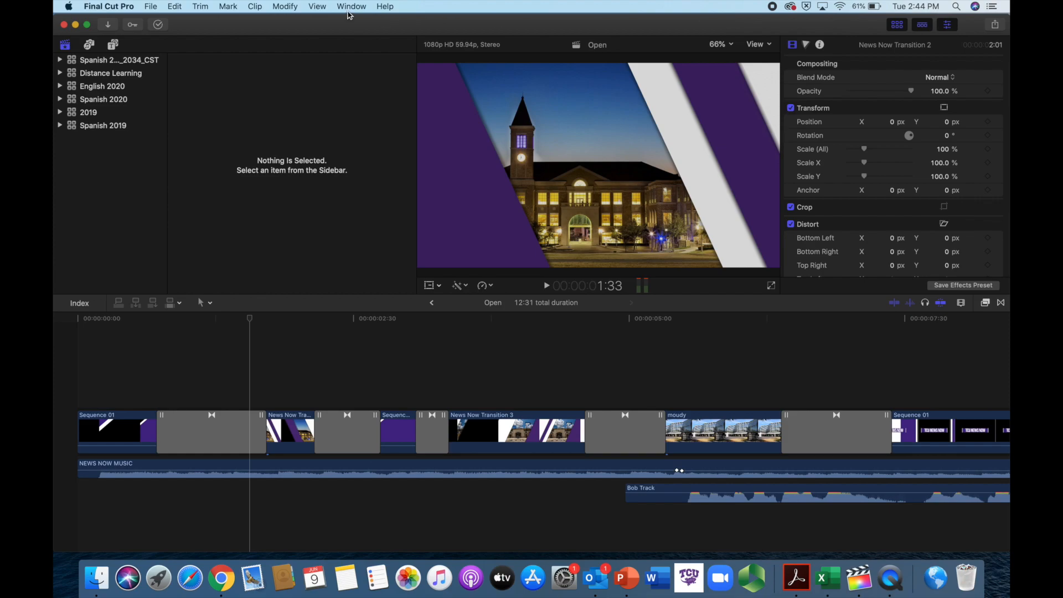
{"action": "left_click", "coordinate": [349, 11]}
{"action": "mouse_move", "coordinate": [324, 10]}
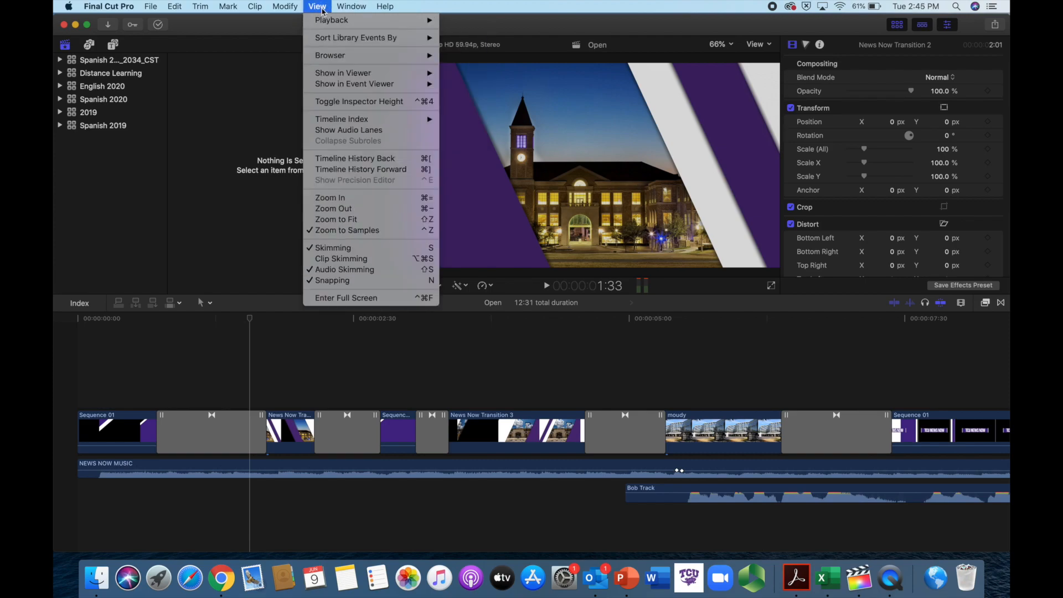
{"action": "left_click", "coordinate": [324, 8]}
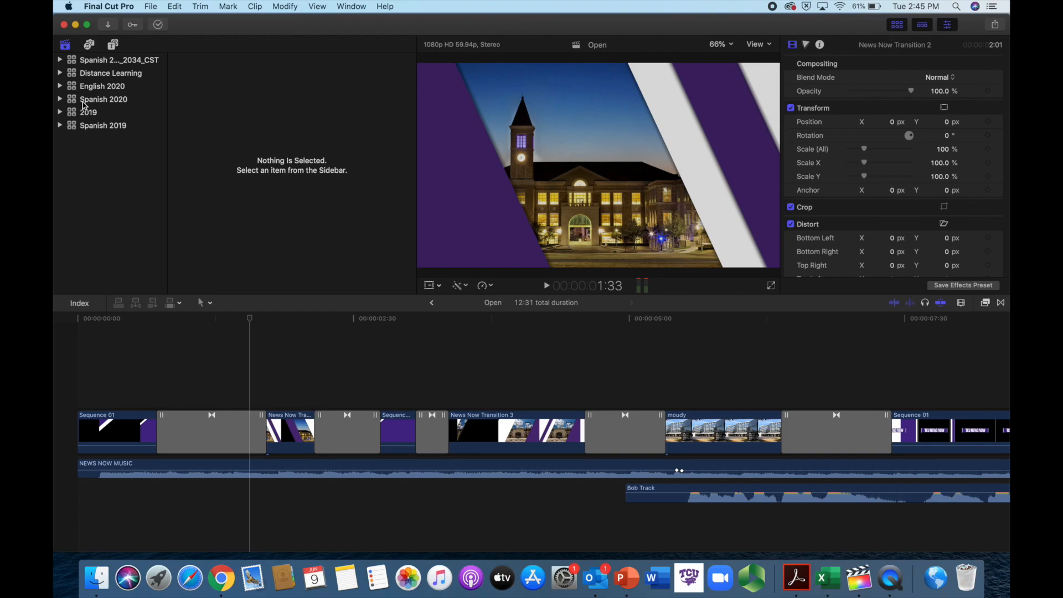
Hide and show again the browser, the timeline and the inspector in turn.
{"action": "left_click", "coordinate": [902, 26]}
{"action": "left_click", "coordinate": [901, 26]}
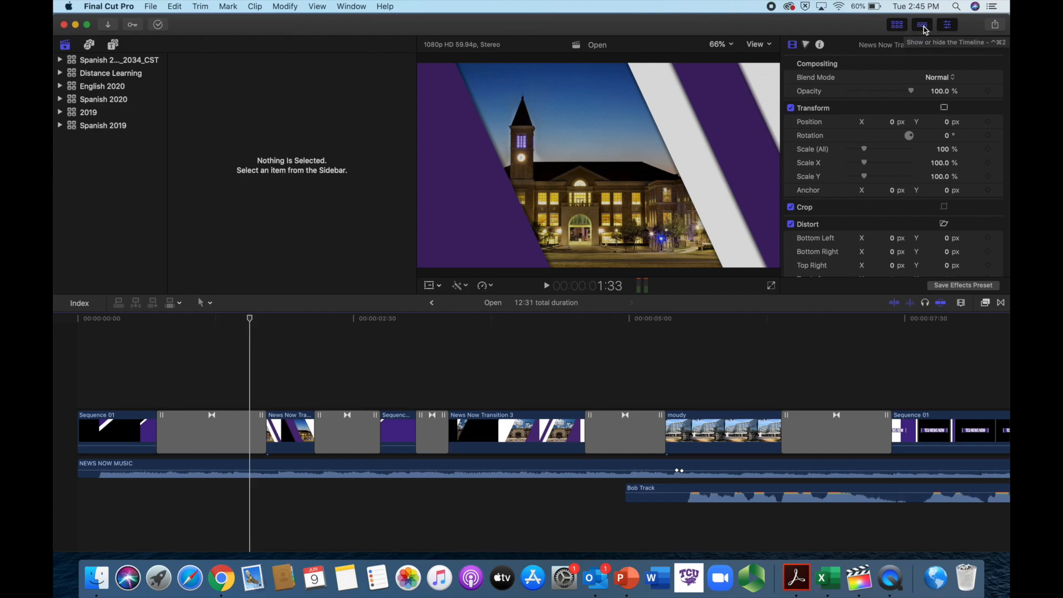
{"action": "left_click", "coordinate": [923, 29]}
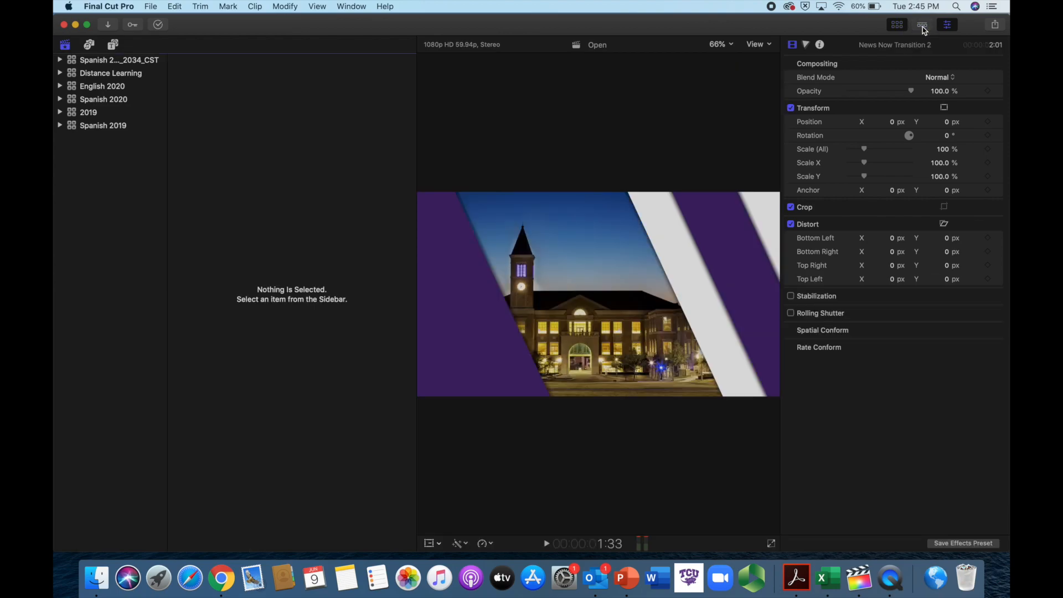
{"action": "left_click", "coordinate": [923, 28]}
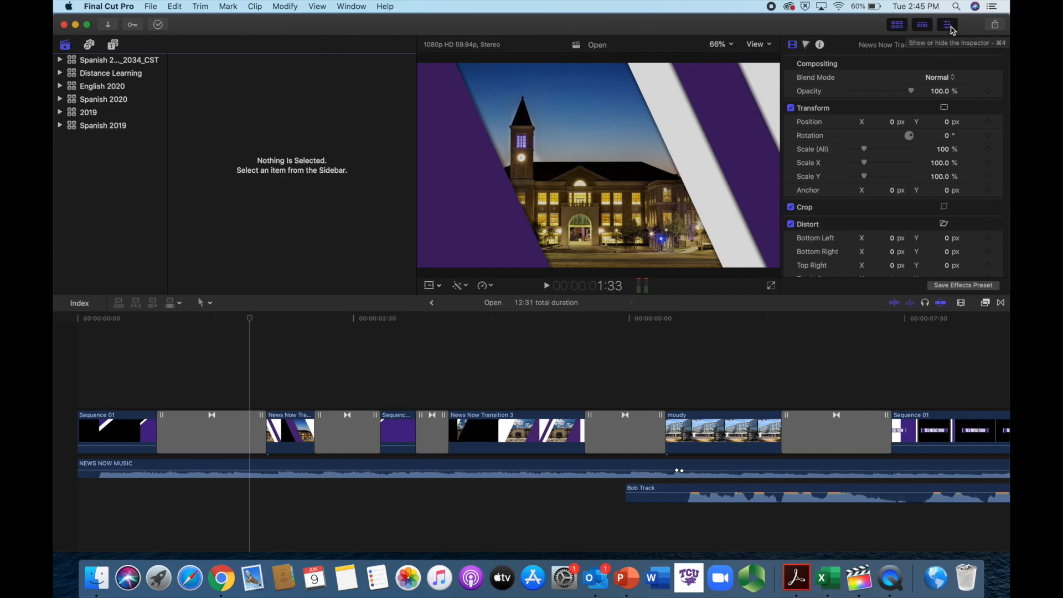
{"action": "left_click", "coordinate": [948, 26]}
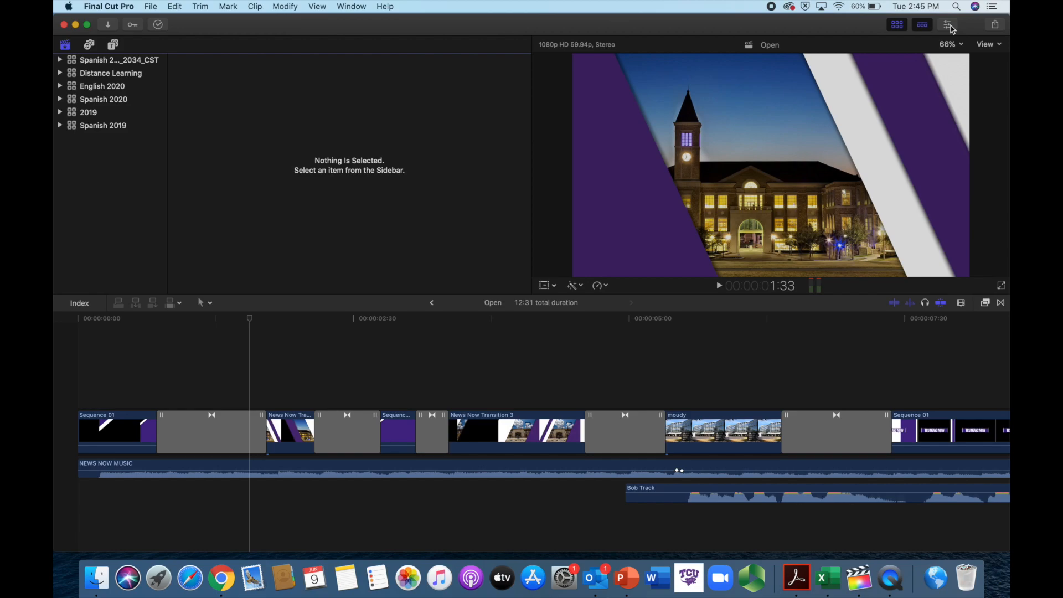
{"action": "left_click", "coordinate": [948, 26]}
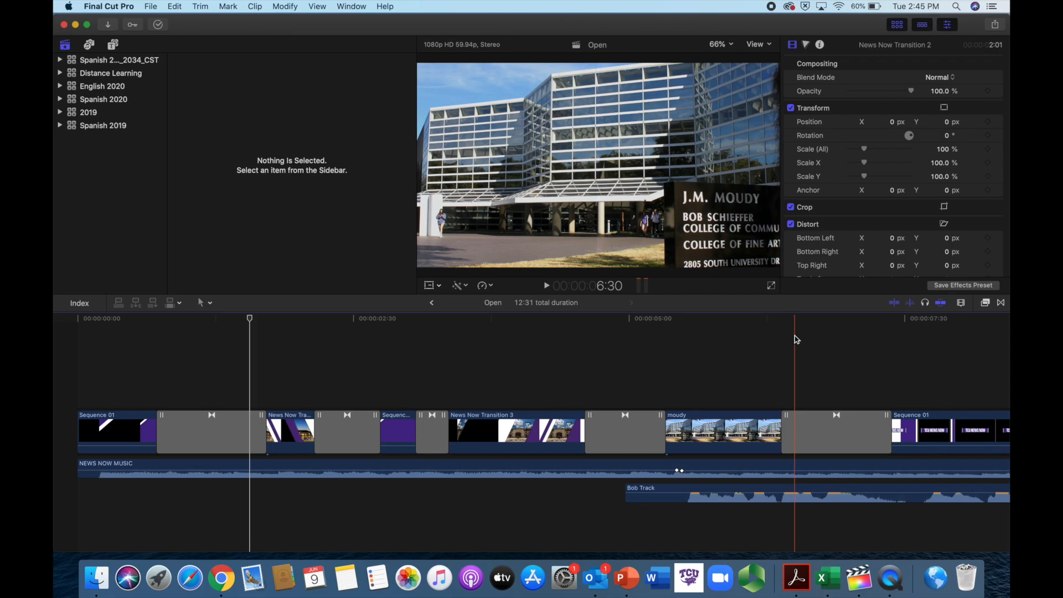
Examine the color, info and video properties of the News Now Transition 2 clip in the inspector.
{"action": "key", "text": "XF86AudioMute"}
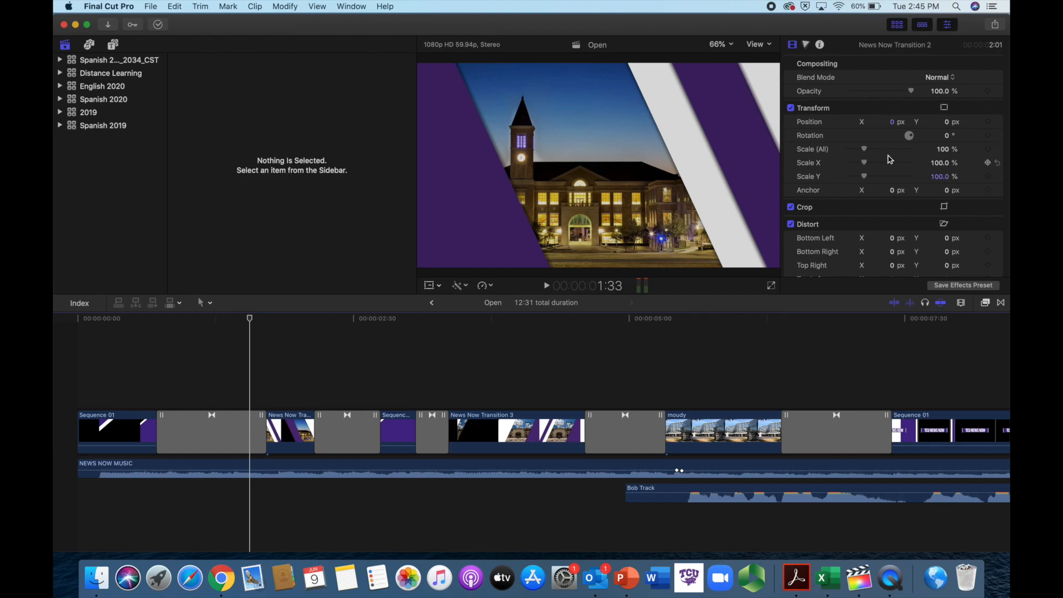
{"action": "left_click", "coordinate": [807, 44]}
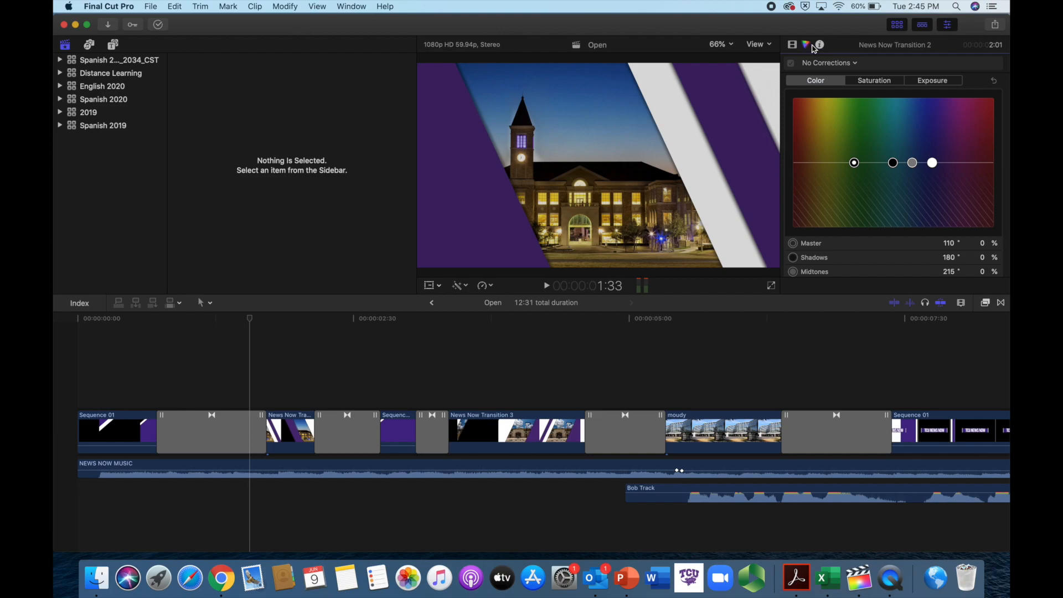
{"action": "left_click", "coordinate": [821, 46]}
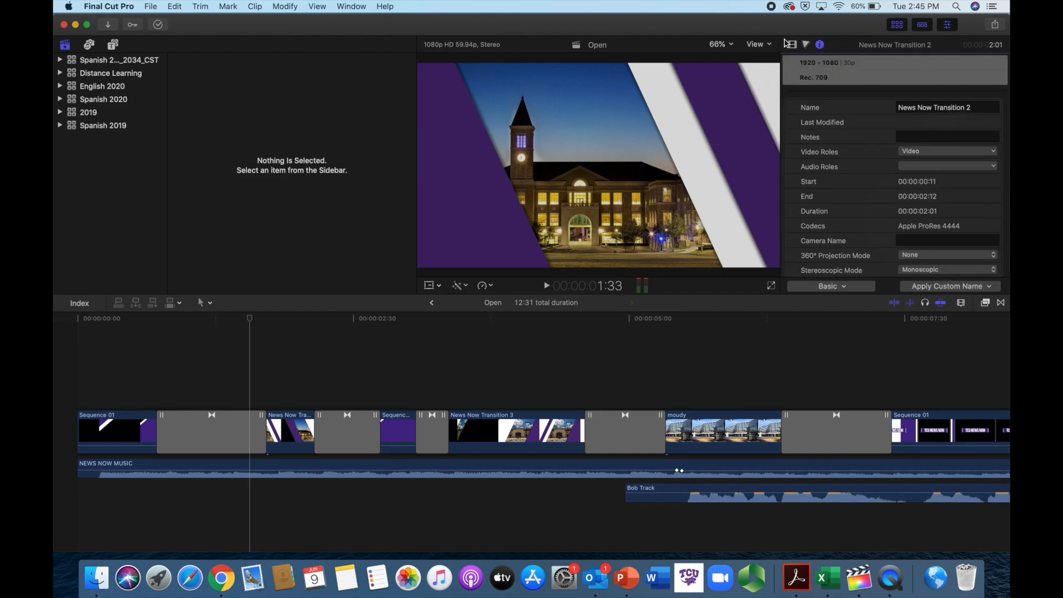
{"action": "left_click", "coordinate": [793, 46]}
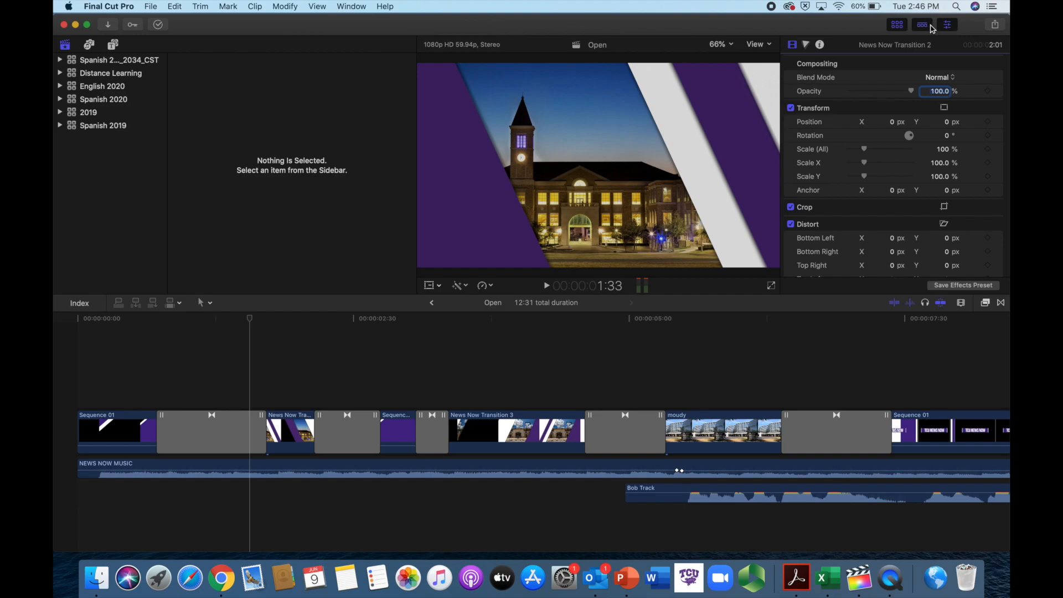
{"action": "left_click", "coordinate": [947, 25]}
{"action": "left_click", "coordinate": [948, 25]}
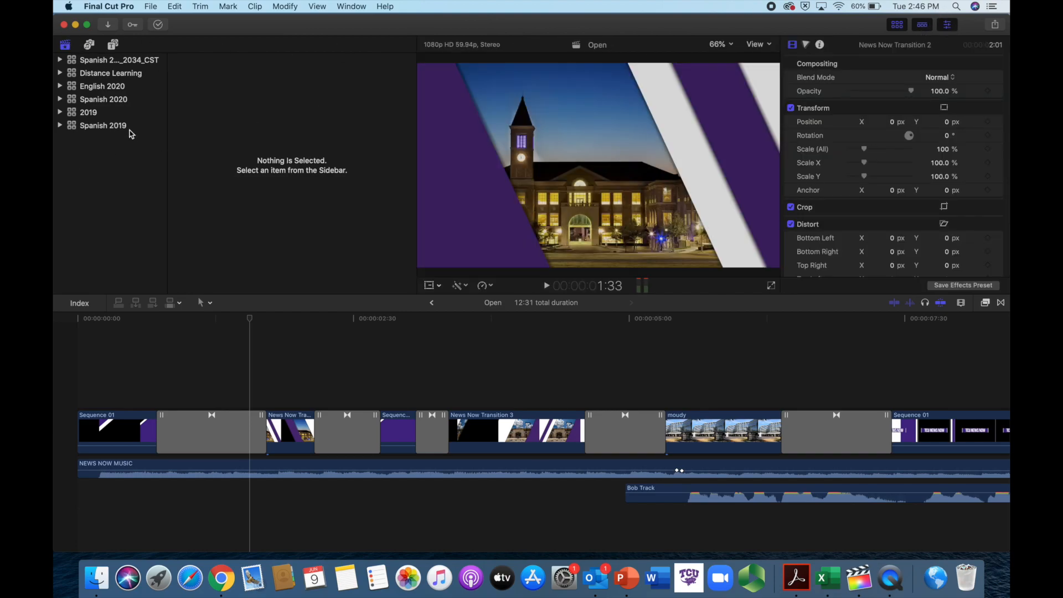
Create a new library named DOCUMENTARY 1 in the Movies folder.
{"action": "left_click", "coordinate": [151, 6]}
{"action": "mouse_move", "coordinate": [155, 25]}
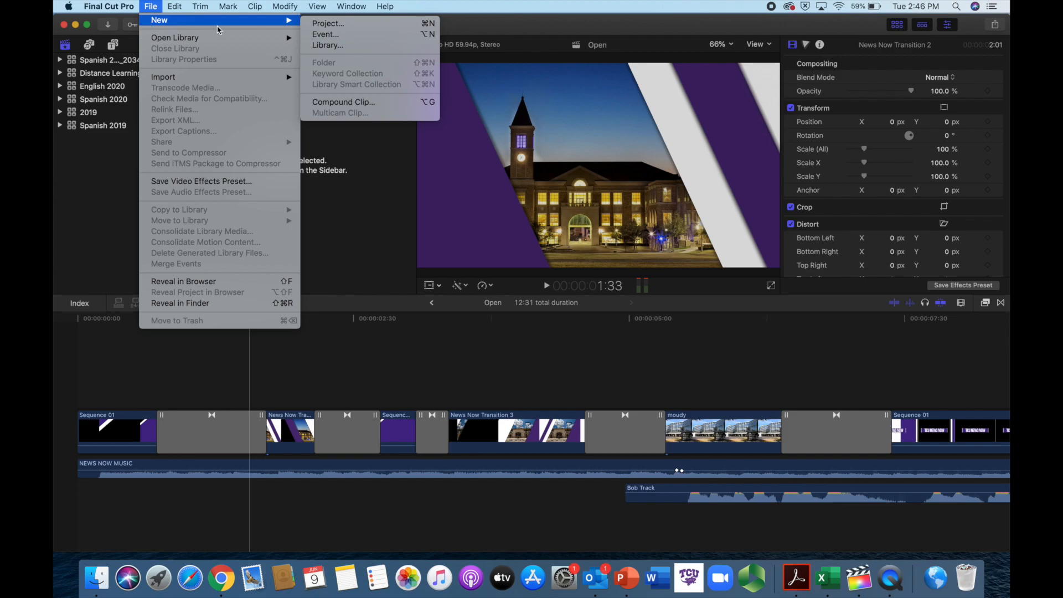
{"action": "left_click", "coordinate": [343, 50]}
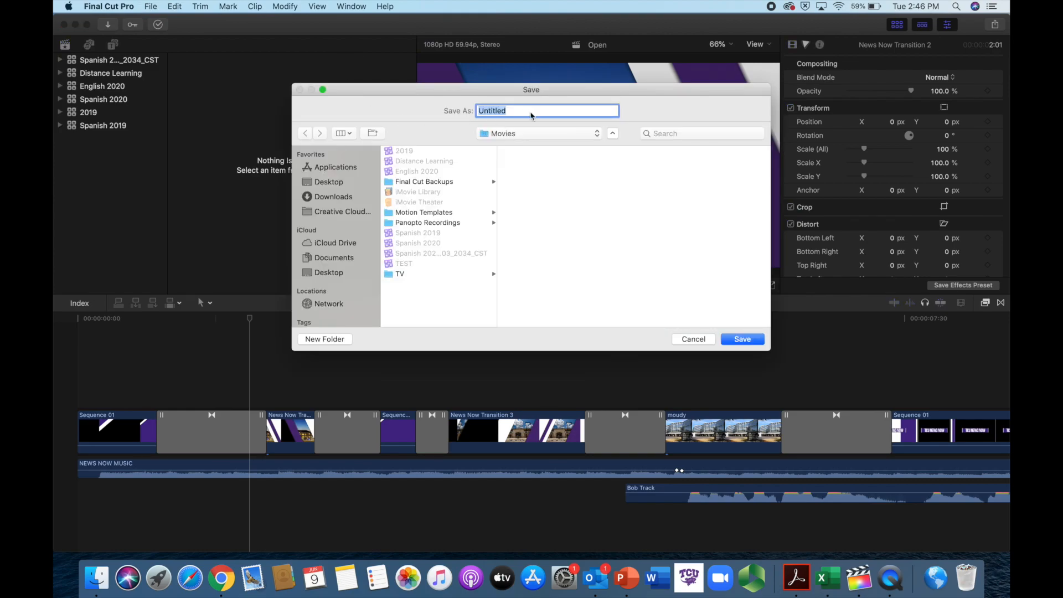
{"action": "type", "text": "DOCUMENTE"}
{"action": "left_click", "coordinate": [742, 338]}
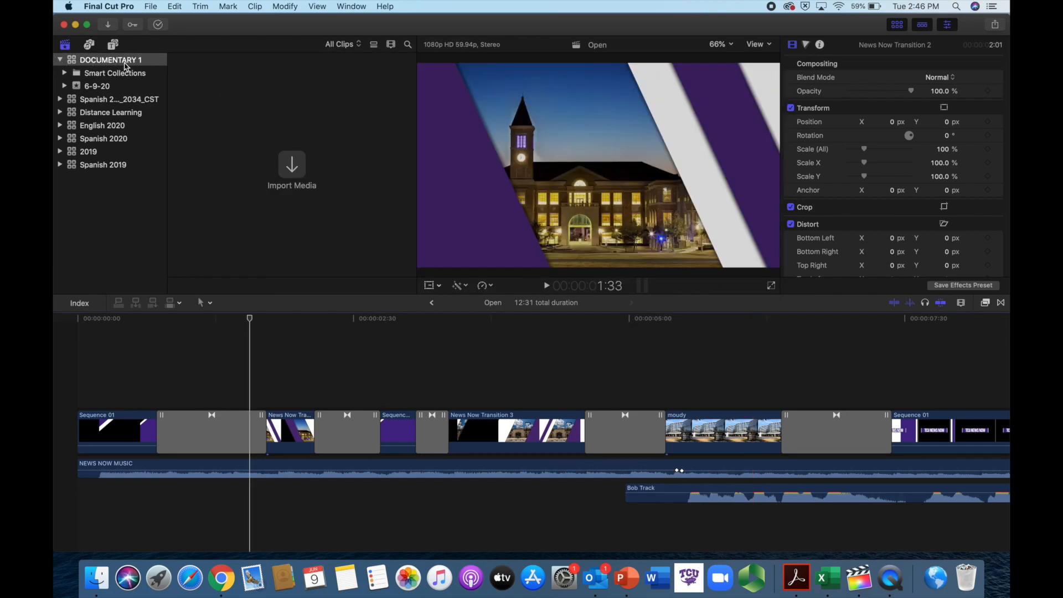
Rename the 6-9-20 event in the DOCUMENTARY 1 library as Movie Intro.
{"action": "left_click", "coordinate": [75, 64]}
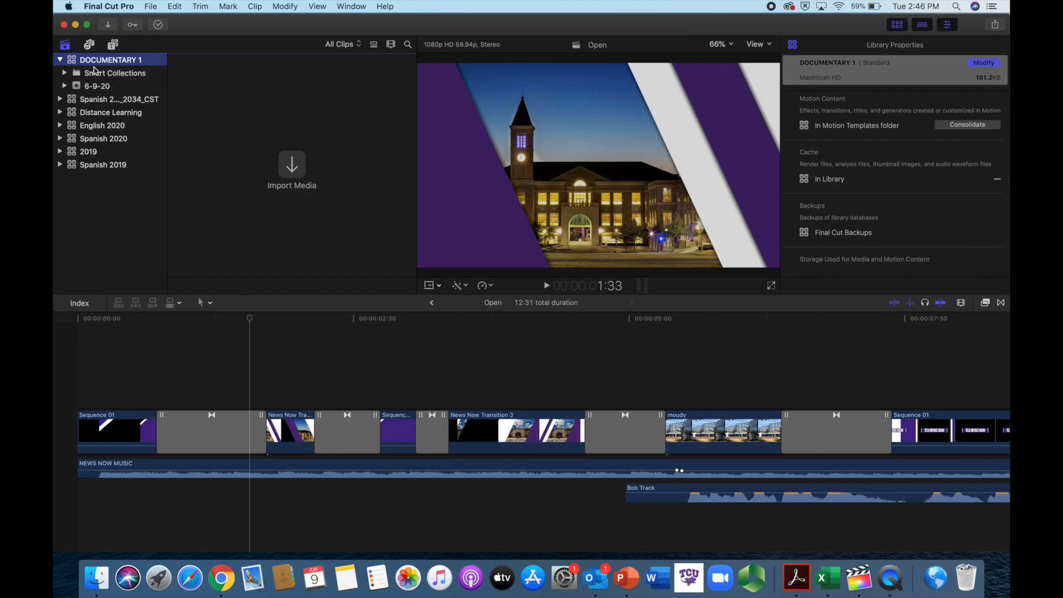
{"action": "left_click", "coordinate": [111, 77]}
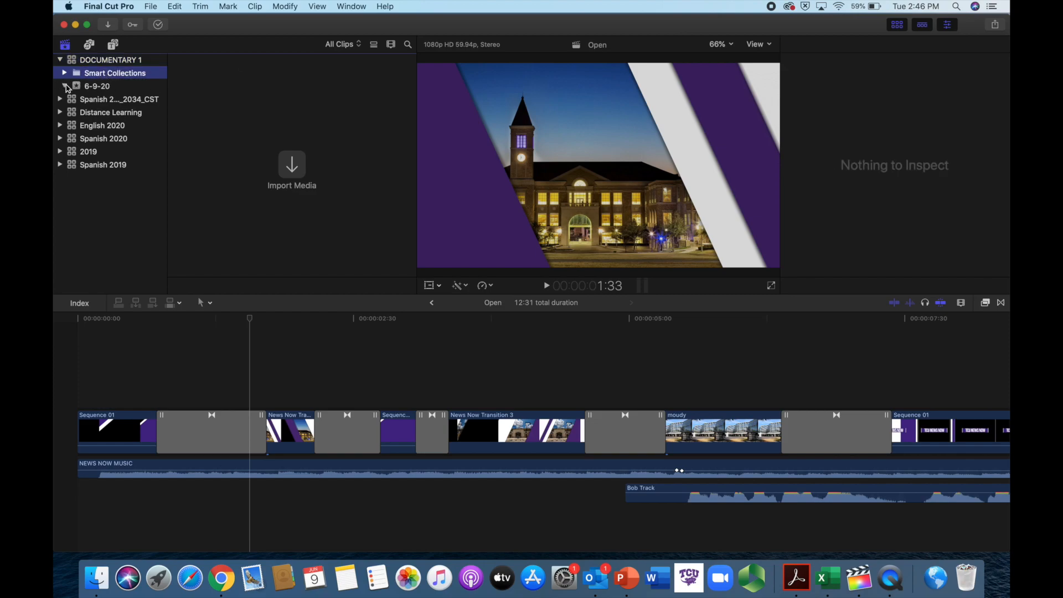
{"action": "left_click", "coordinate": [65, 86]}
{"action": "left_click", "coordinate": [83, 87]}
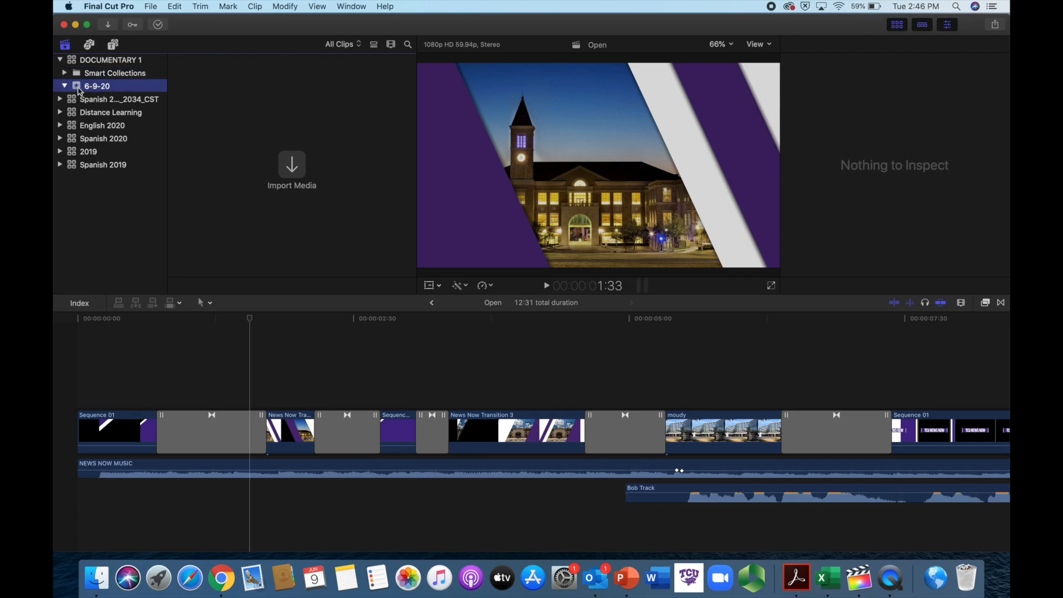
{"action": "left_click", "coordinate": [110, 88]}
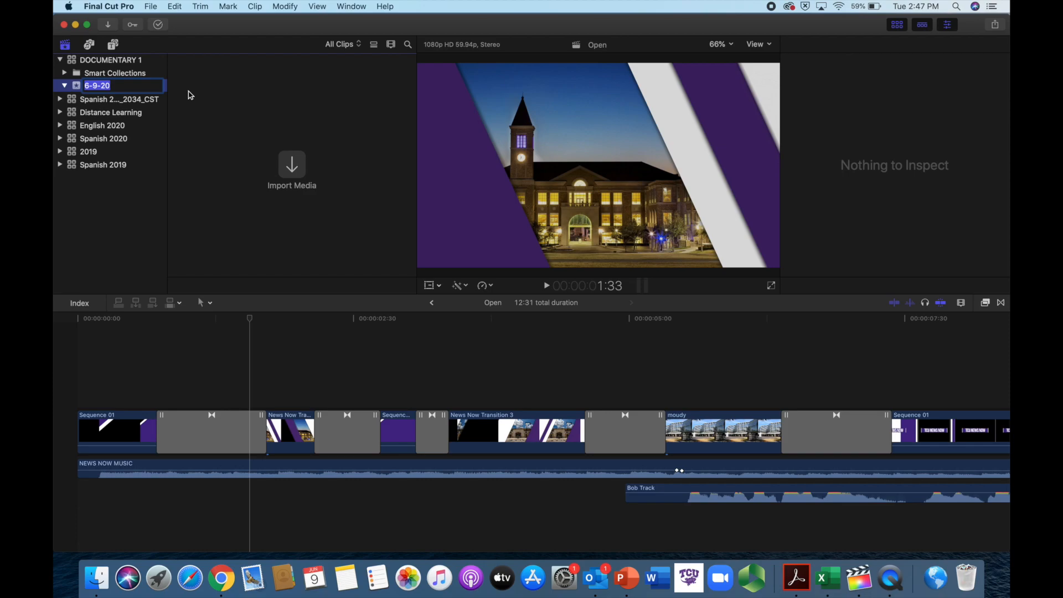
{"action": "key", "text": "BackSpace"}
{"action": "type", "text": "ocu"}
{"action": "key", "text": "BackSpace"}
{"action": "key", "text": "BackSpace"}
{"action": "key", "text": "BackSpace"}
{"action": "key", "text": "BackSpace"}
{"action": "type", "text": "movie"}
{"action": "key", "text": "BackSpace"}
{"action": "key", "text": "BackSpace"}
{"action": "key", "text": "BackSpace"}
{"action": "key", "text": "BackSpace"}
{"action": "key", "text": "BackSpace"}
{"action": "type", "text": "Movie Intr"}
{"action": "key", "text": "Return"}
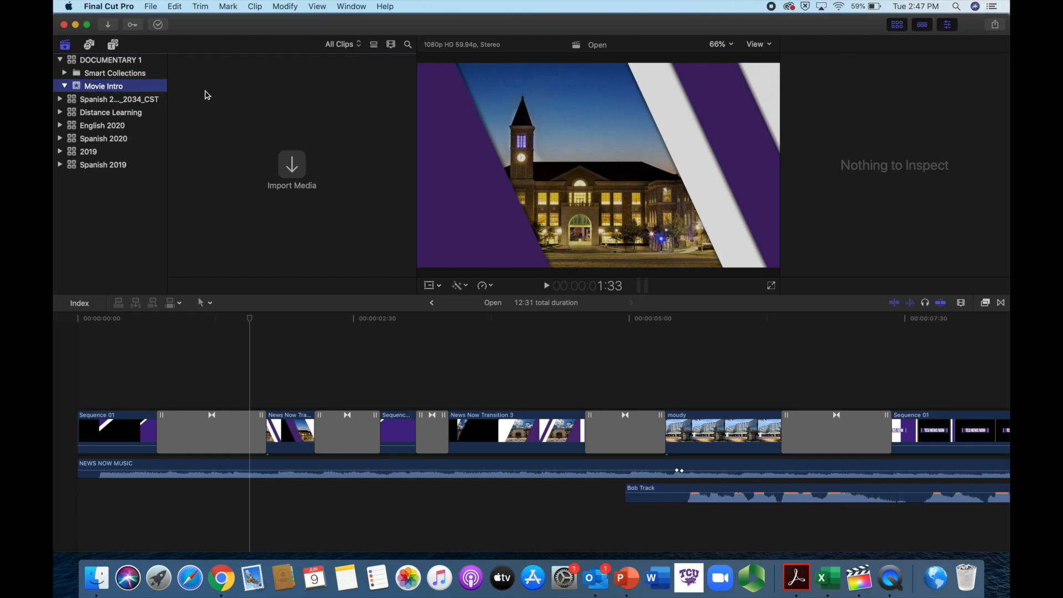
Begin a new event named Main Story in the DOCUMENTARY 1 library.
{"action": "left_click", "coordinate": [155, 6]}
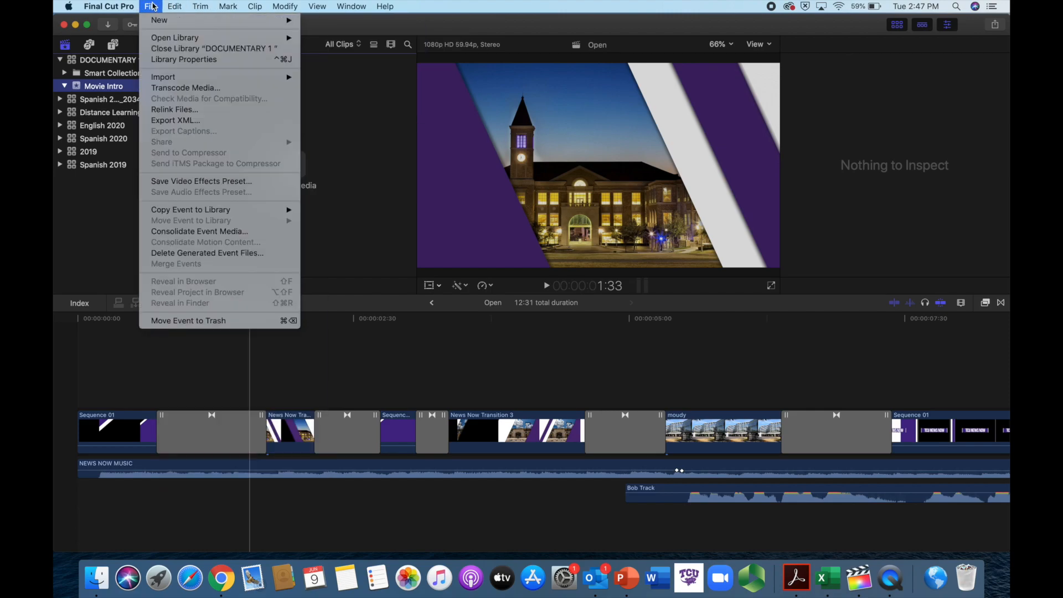
{"action": "mouse_move", "coordinate": [159, 21]}
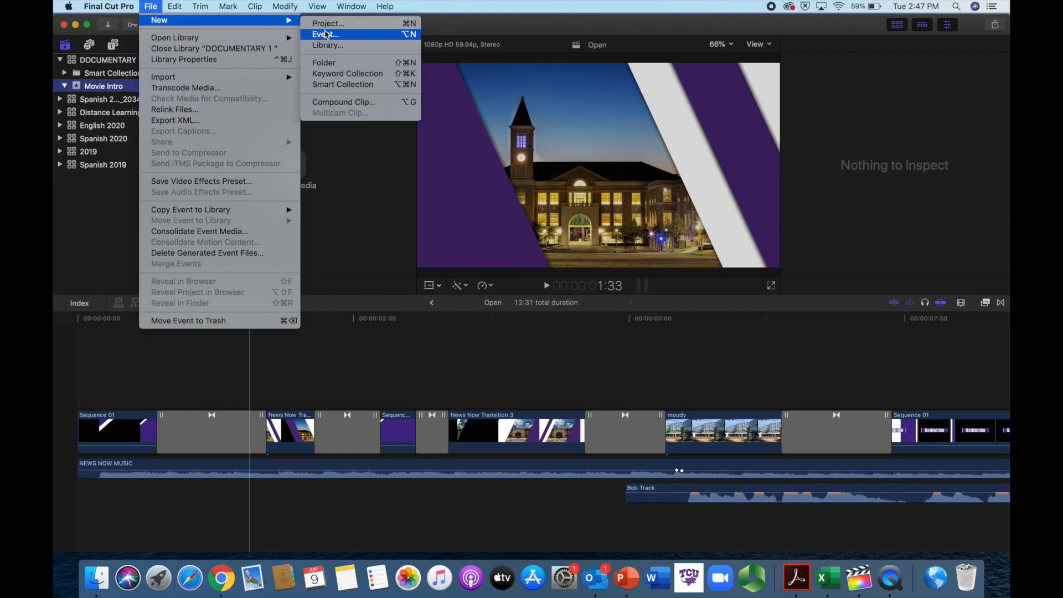
{"action": "left_click", "coordinate": [370, 35]}
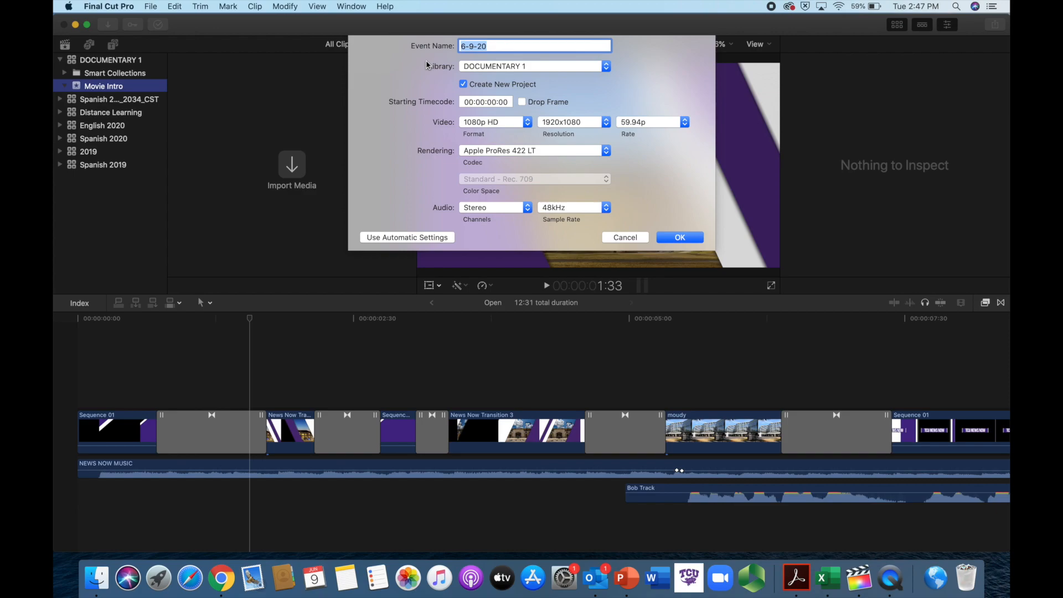
{"action": "type", "text": "Main Story"}
Choose 1080p HD video at 1920x1080 resolution and a 59.94p rate for the event's new project.
{"action": "left_click", "coordinate": [515, 123]}
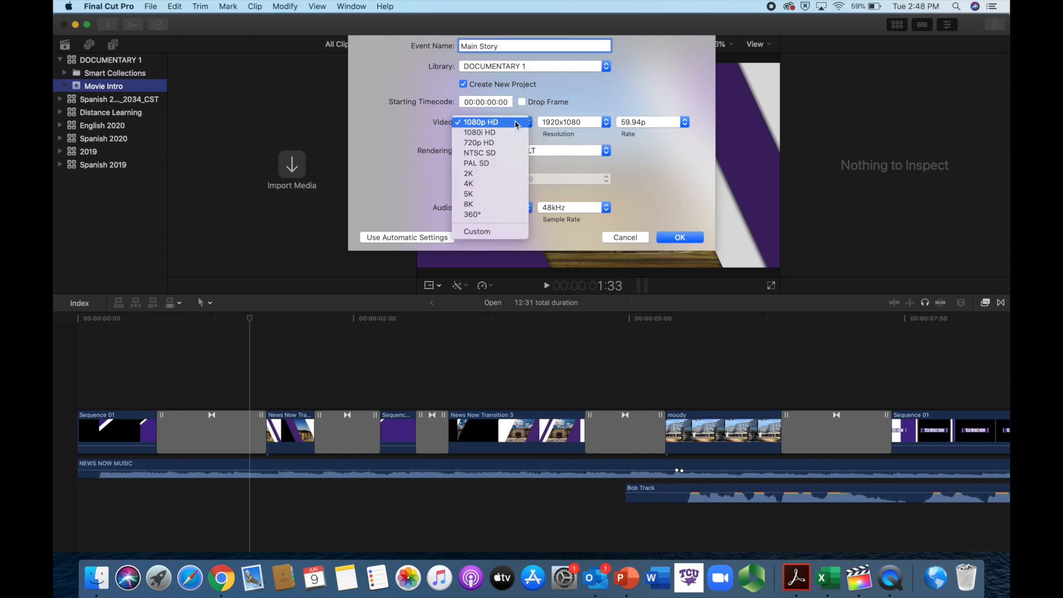
{"action": "left_click", "coordinate": [515, 123]}
{"action": "left_click", "coordinate": [571, 123]}
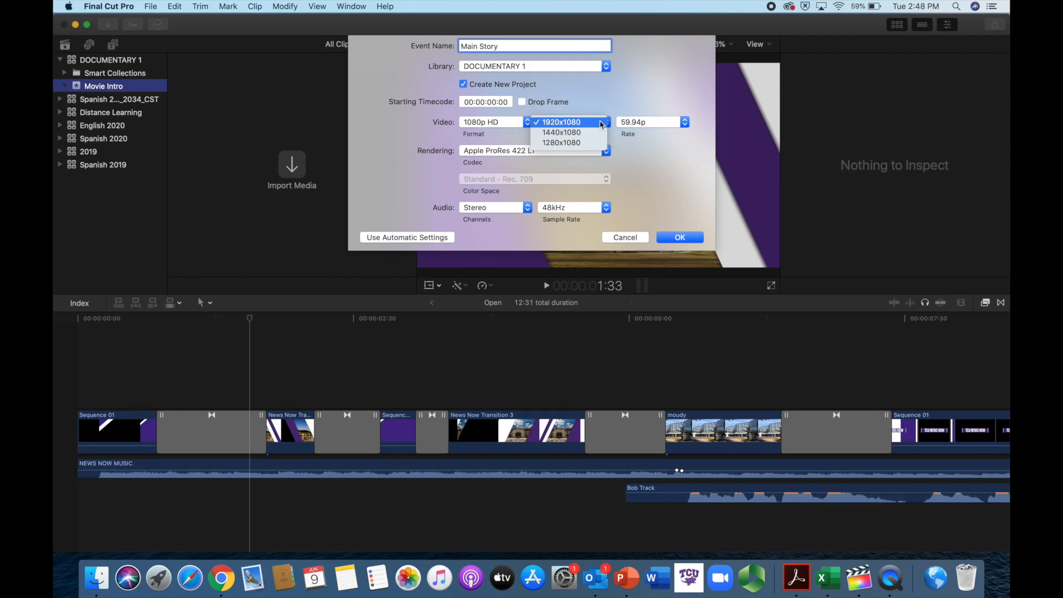
{"action": "left_click", "coordinate": [594, 123]}
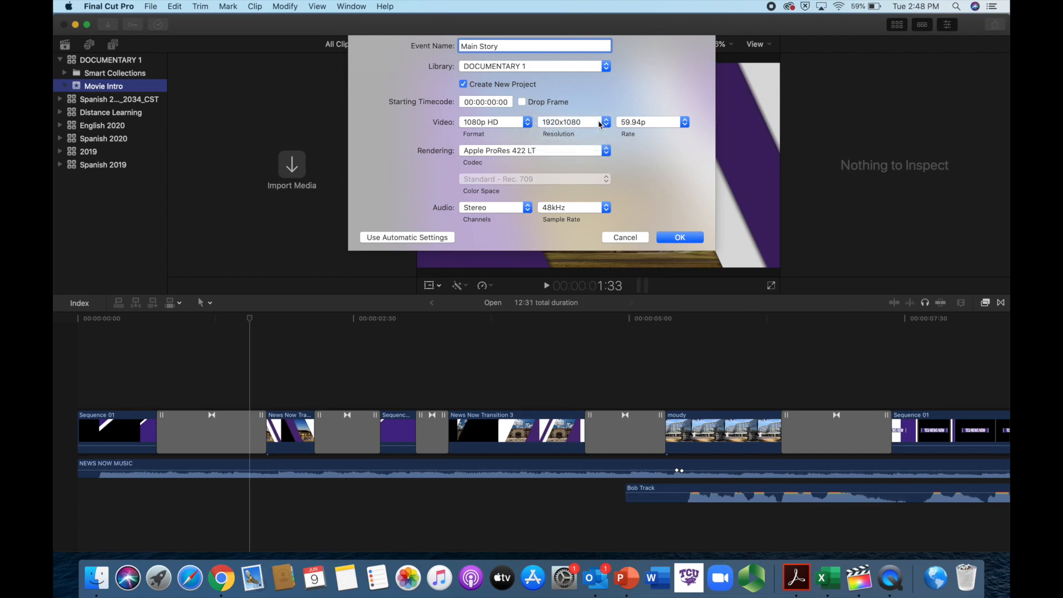
{"action": "left_click", "coordinate": [649, 125]}
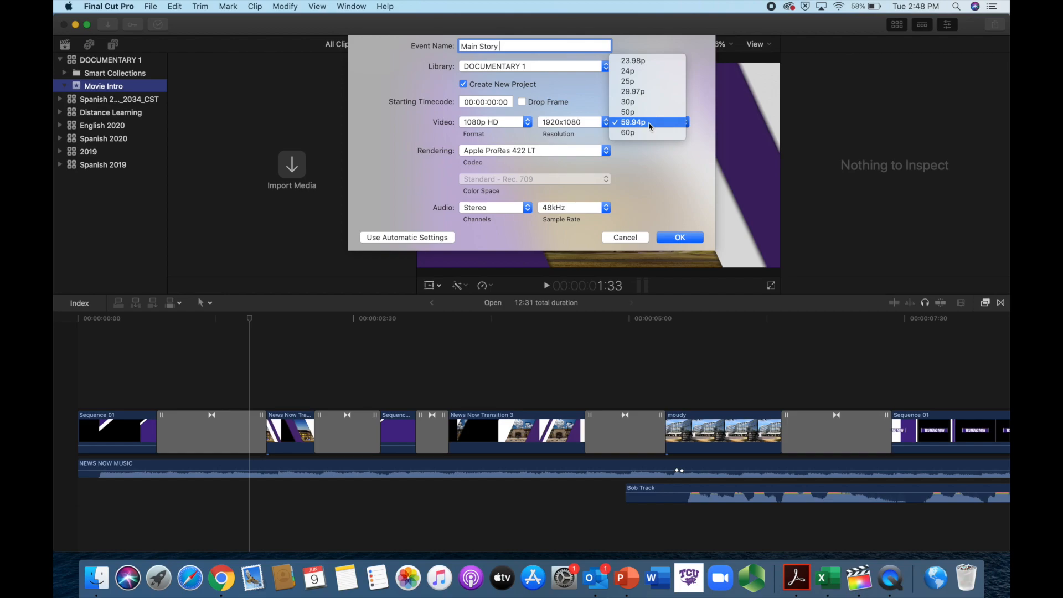
{"action": "left_click", "coordinate": [649, 123]}
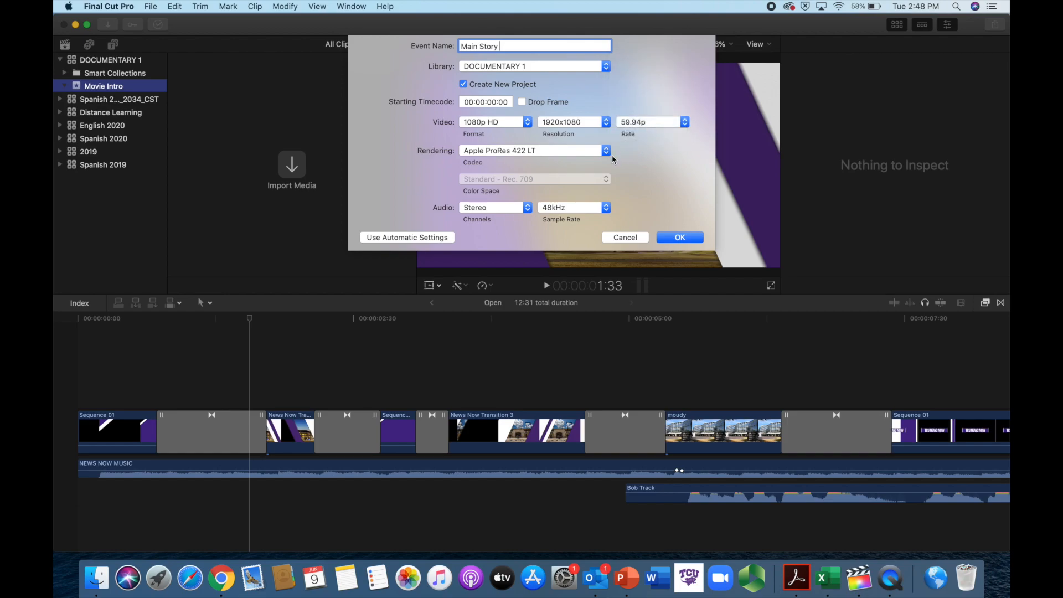
Choose Apple ProRes 422 LT rendering with Stereo 48kHz audio, and create the Main Story event with its project.
{"action": "left_click", "coordinate": [530, 152]}
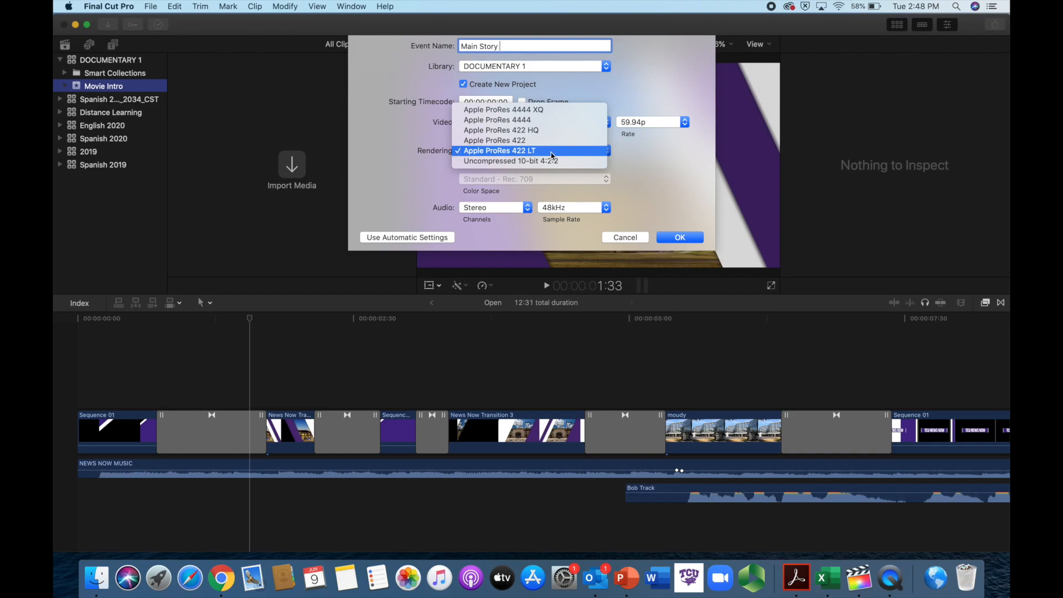
{"action": "left_click", "coordinate": [594, 154]}
{"action": "left_click", "coordinate": [593, 154]}
{"action": "left_click", "coordinate": [550, 153]}
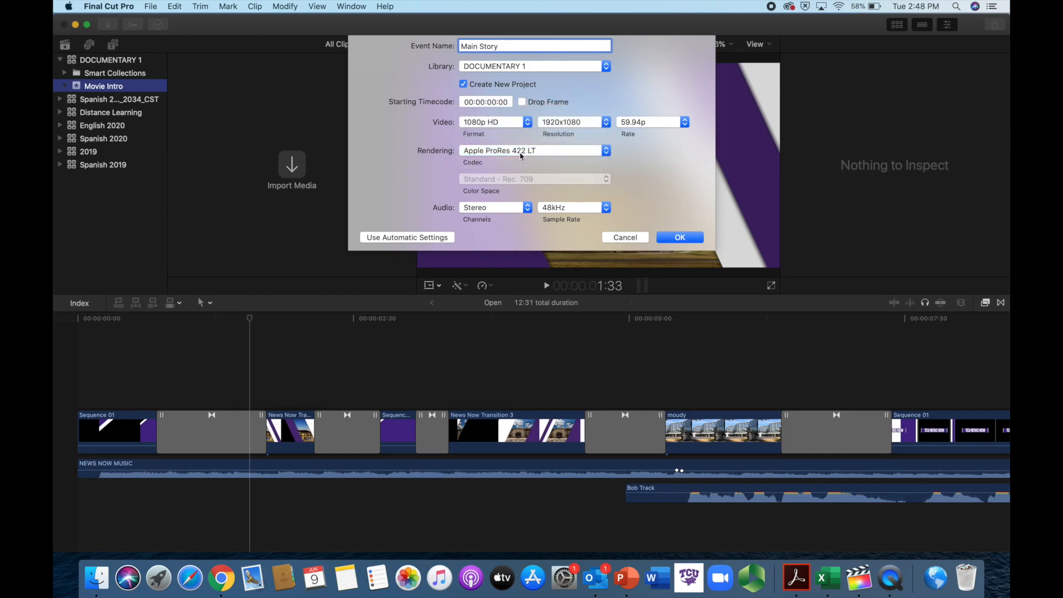
{"action": "left_click", "coordinate": [493, 212]}
{"action": "left_click", "coordinate": [504, 208]}
{"action": "left_click", "coordinate": [578, 208]}
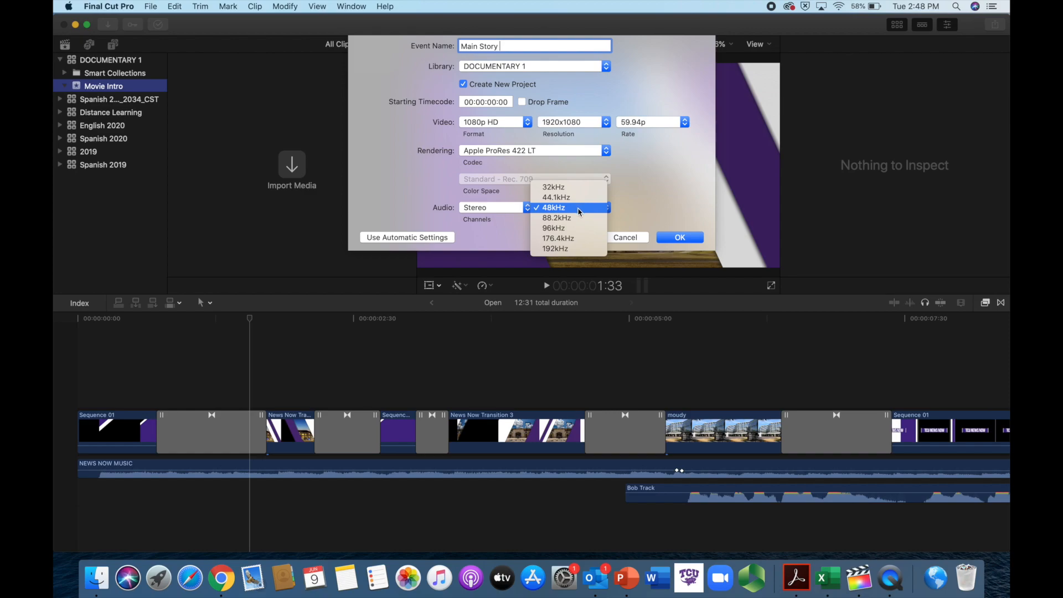
{"action": "left_click", "coordinate": [579, 211]}
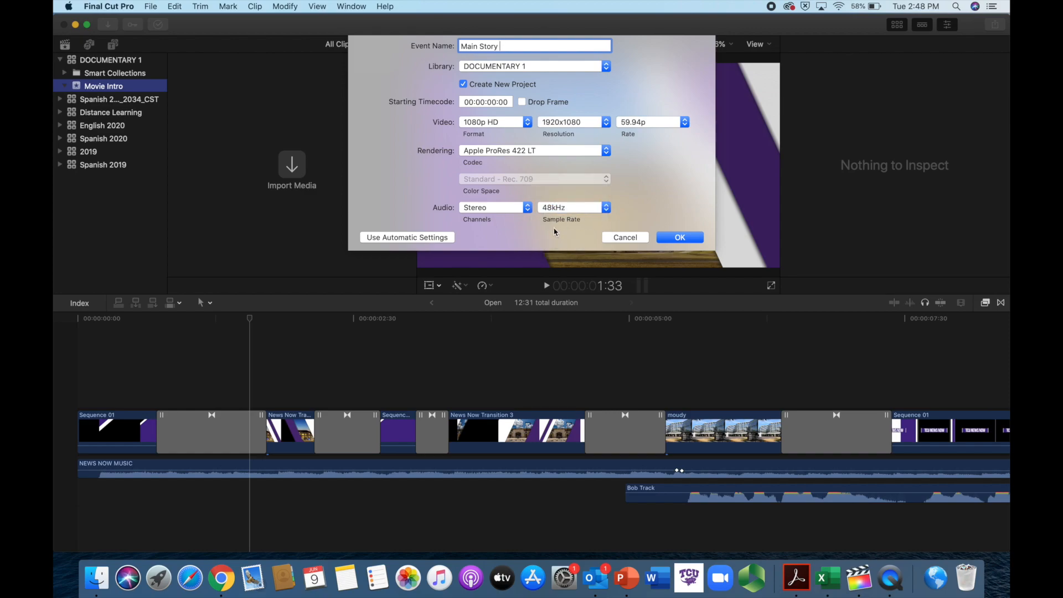
{"action": "left_click", "coordinate": [692, 244]}
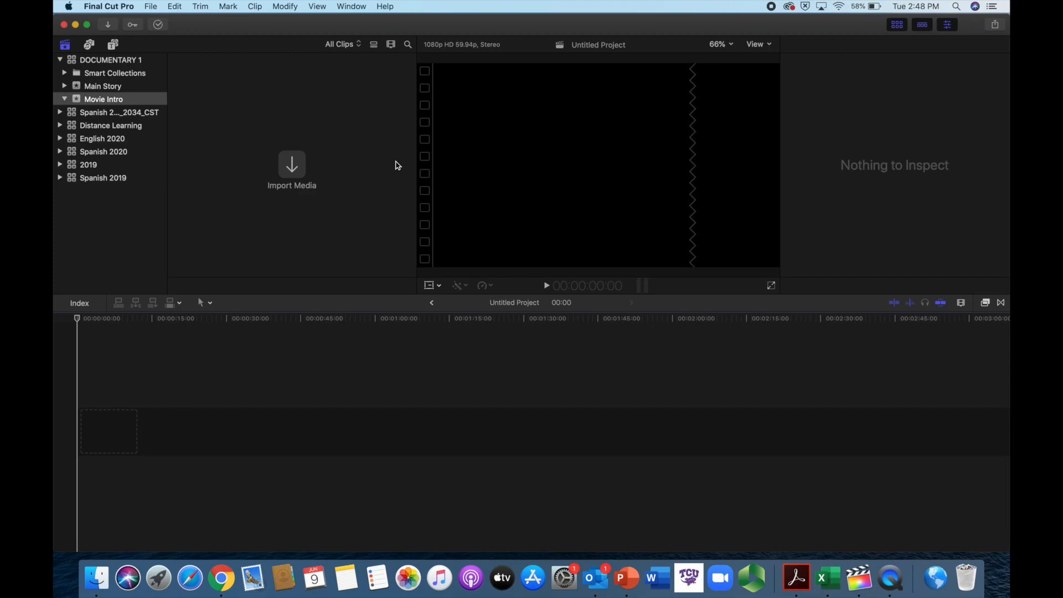
Compare the contents of the Movie Intro and Main Story events.
{"action": "left_click", "coordinate": [95, 102]}
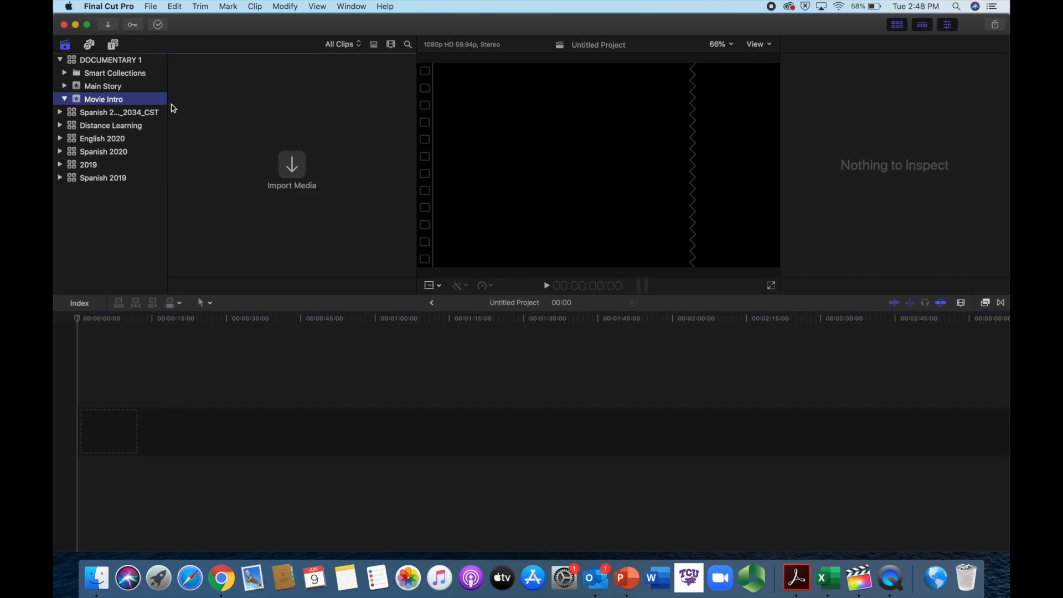
{"action": "left_click", "coordinate": [93, 88]}
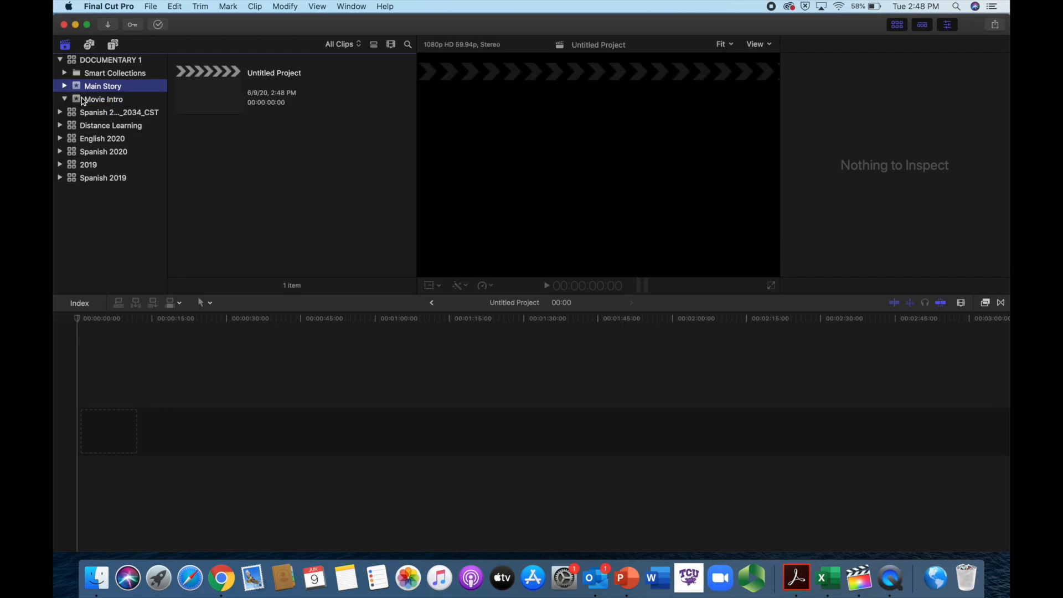
{"action": "left_click", "coordinate": [94, 102]}
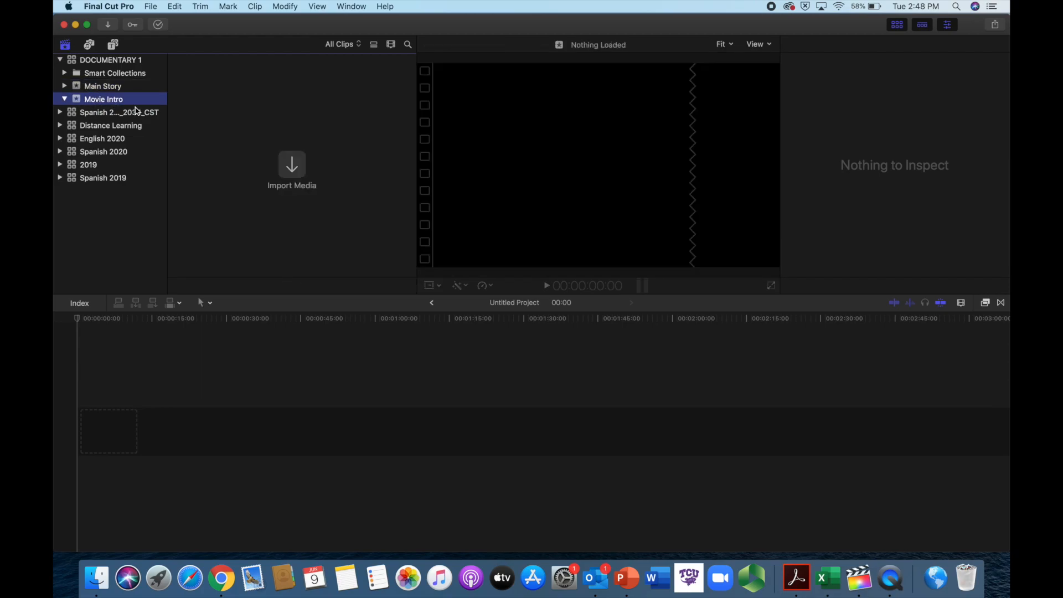
Rename the untitled project in the Main Story event as Main Story Project.
{"action": "left_click", "coordinate": [105, 86]}
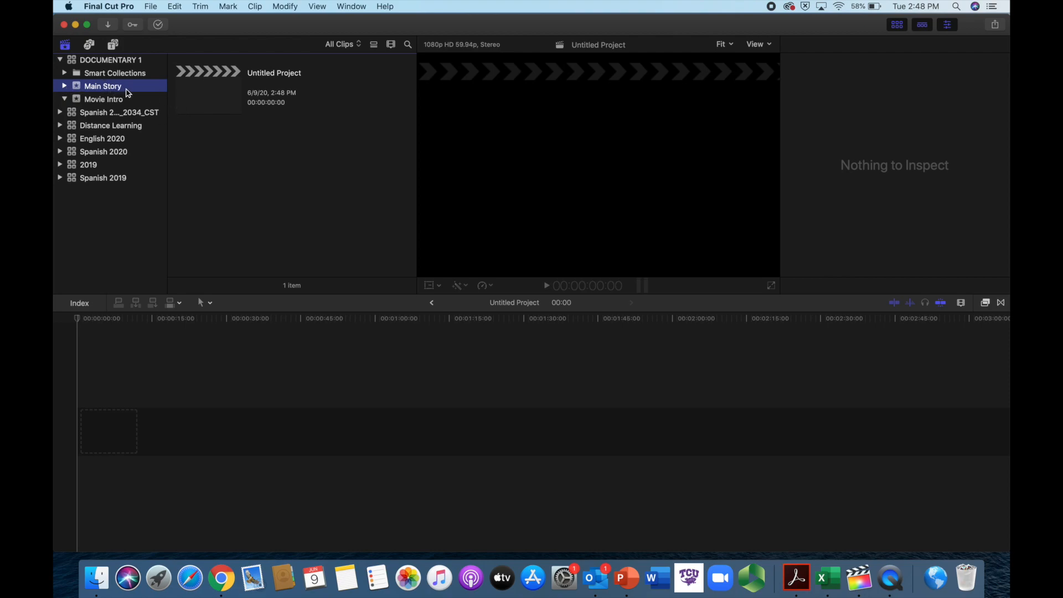
{"action": "left_click", "coordinate": [264, 74]}
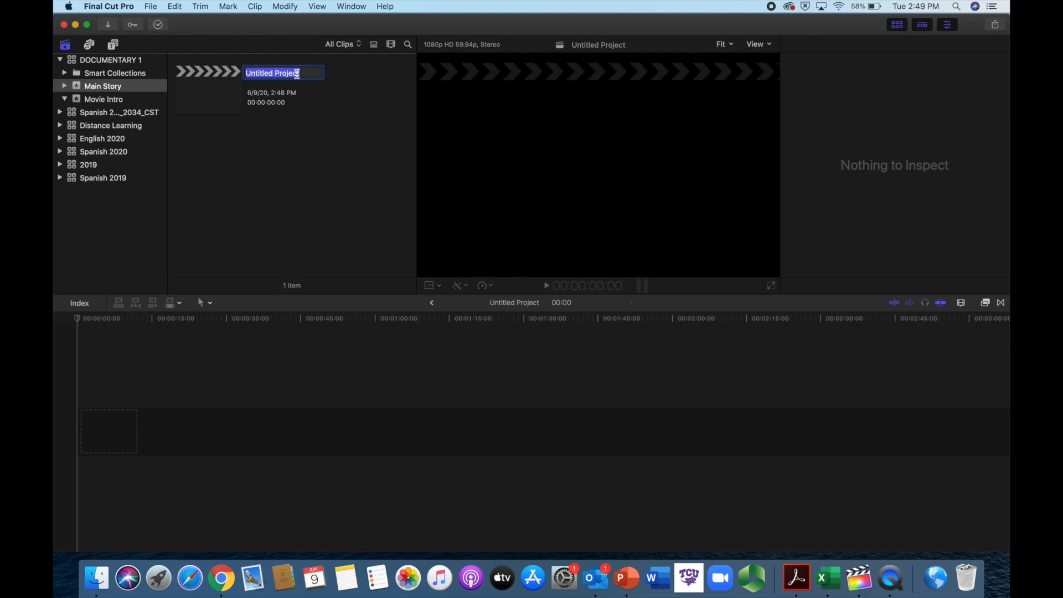
{"action": "left_click_drag", "start_coordinate": [308, 74], "coordinate": [237, 73]}
{"action": "type", "text": "Main Story Projec"}
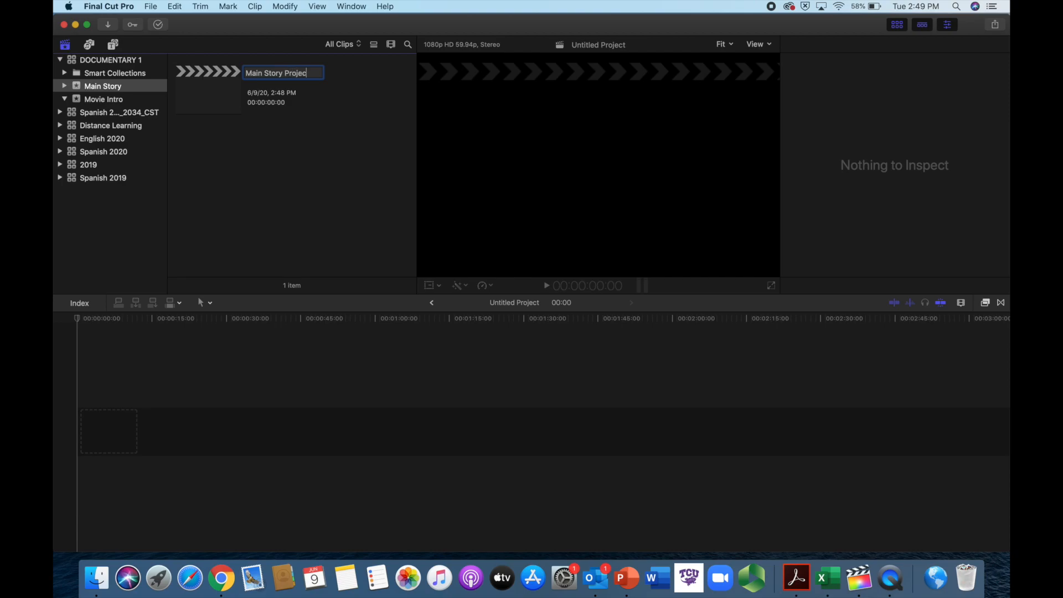
{"action": "type", "text": "t"}
{"action": "key", "text": "Return"}
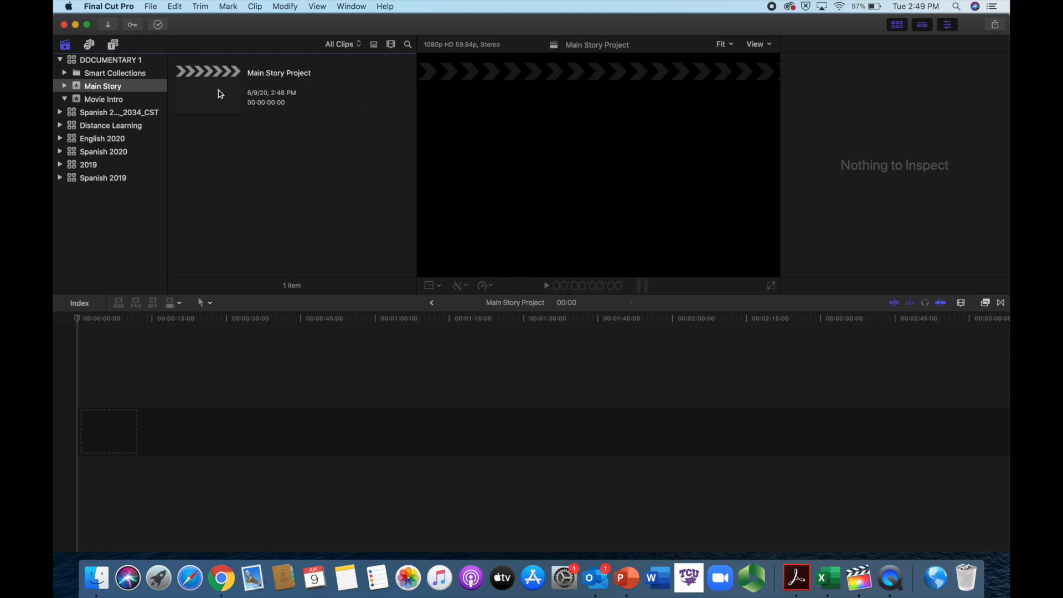
{"action": "left_click", "coordinate": [210, 92]}
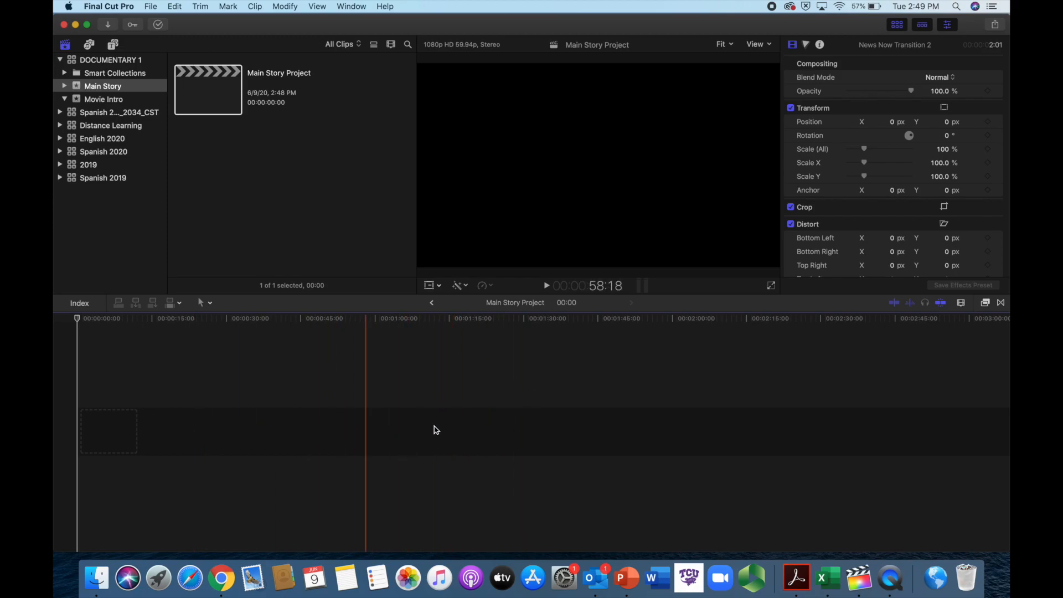
{"action": "left_click", "coordinate": [326, 197]}
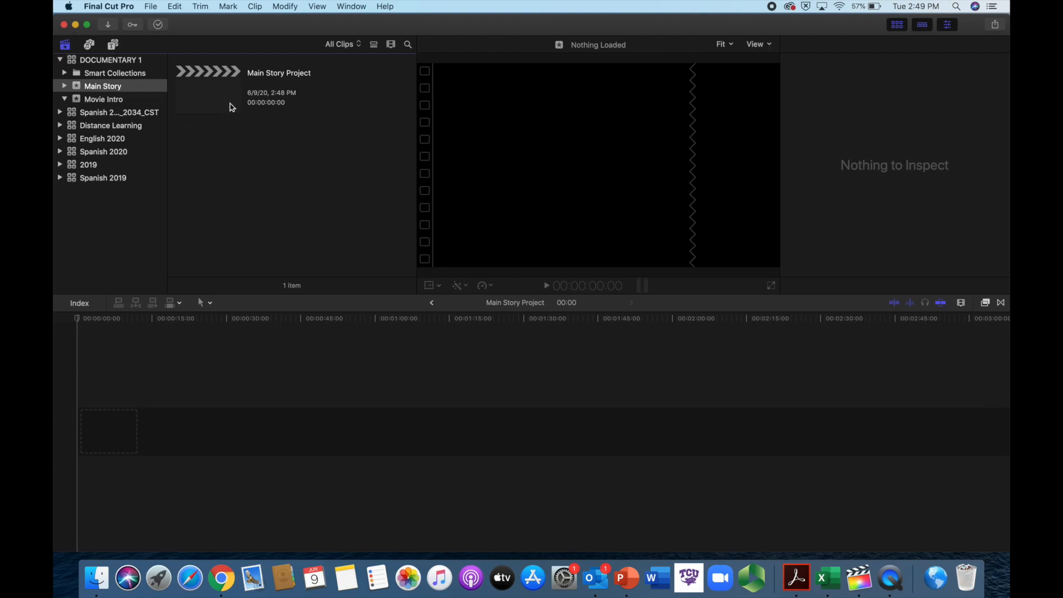
{"action": "key", "text": "super+i"}
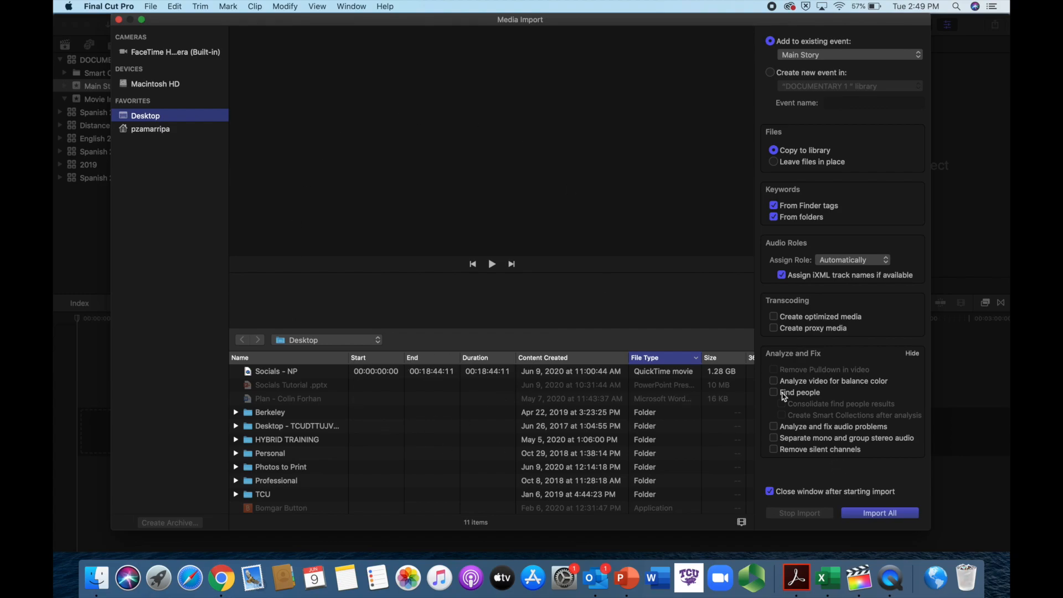
{"action": "left_click", "coordinate": [118, 19]}
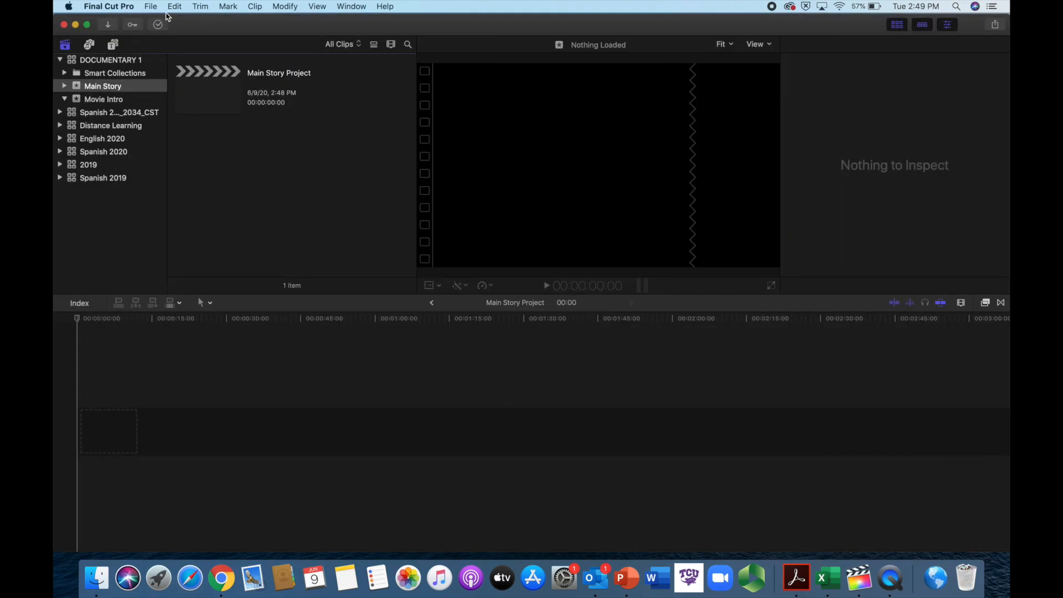
{"action": "left_click", "coordinate": [155, 6]}
{"action": "mouse_move", "coordinate": [197, 81]}
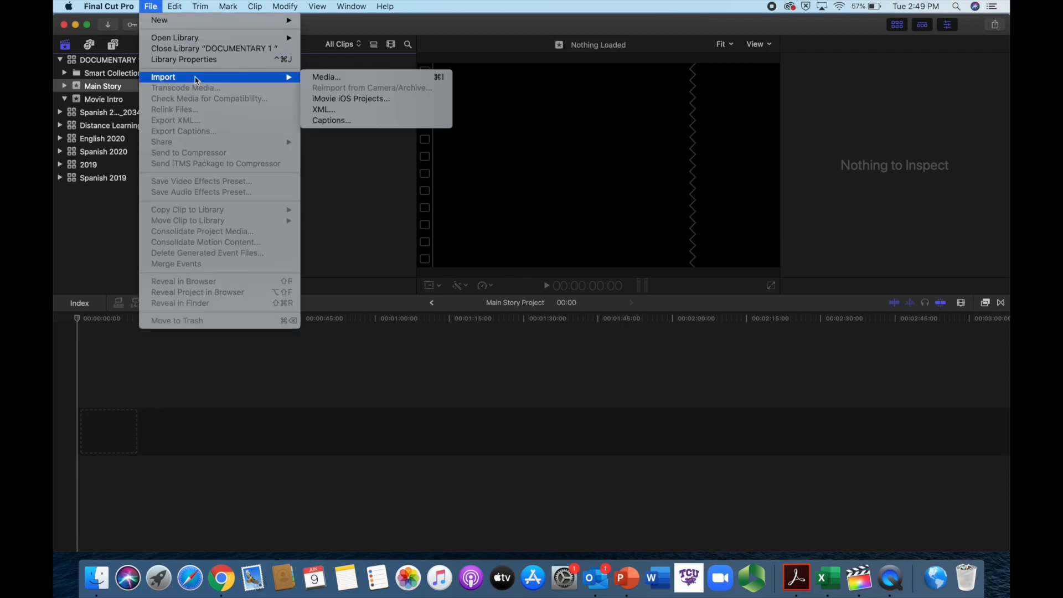
{"action": "left_click", "coordinate": [344, 190]}
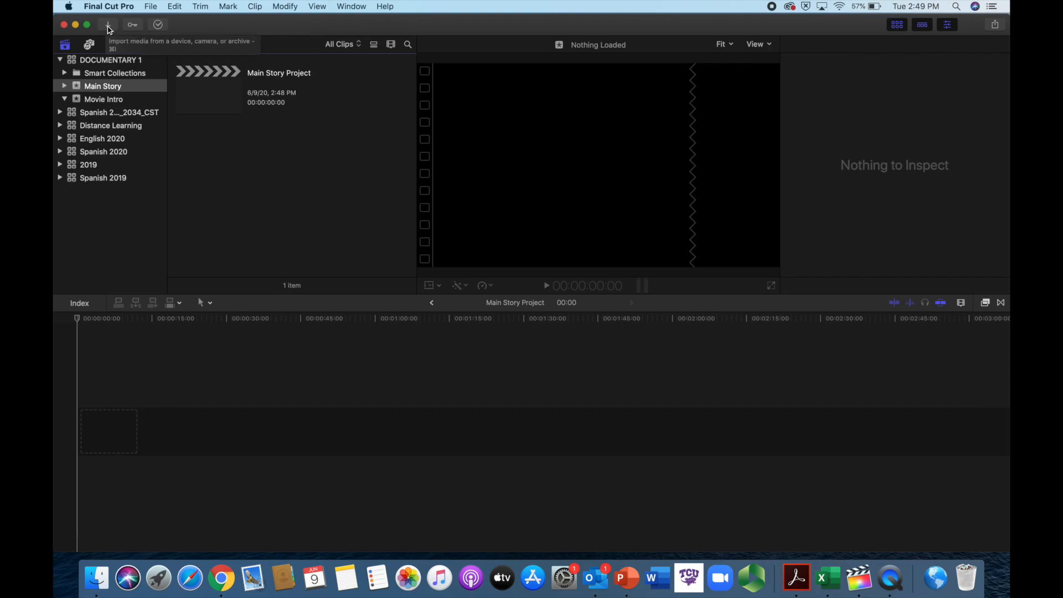
Import Adobe_Spark_Video.mp4 from the Downloads folder into the Main Story event, copying the file to the library.
{"action": "left_click", "coordinate": [108, 26]}
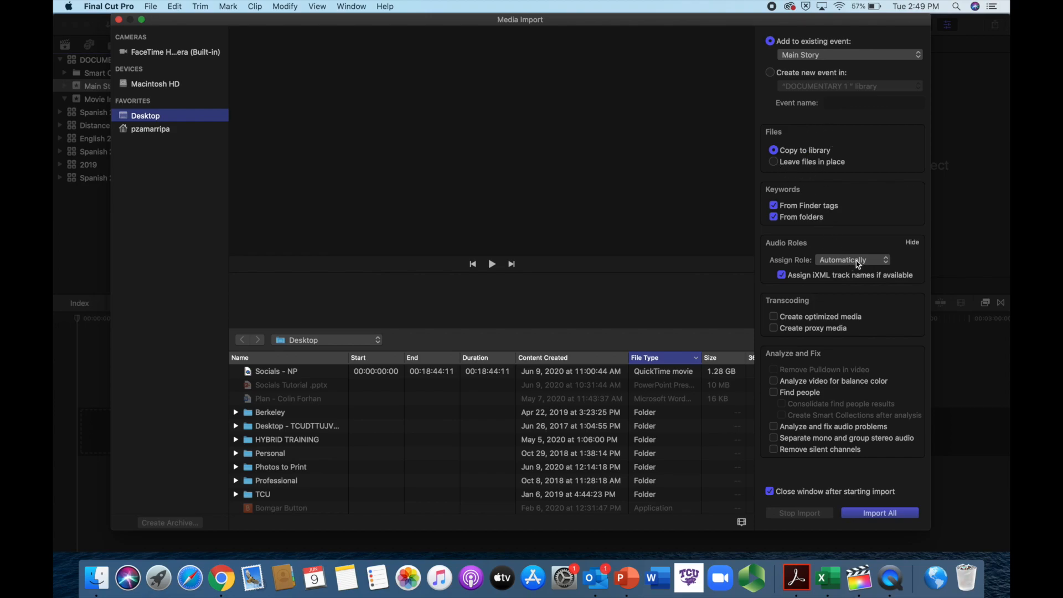
{"action": "scroll", "coordinate": [883, 325], "scroll_direction": "down", "scroll_amount": 1}
{"action": "scroll", "coordinate": [883, 325], "scroll_direction": "down", "scroll_amount": 2}
{"action": "scroll", "coordinate": [883, 325], "scroll_direction": "up", "scroll_amount": 2}
{"action": "scroll", "coordinate": [340, 487], "scroll_direction": "down", "scroll_amount": 1}
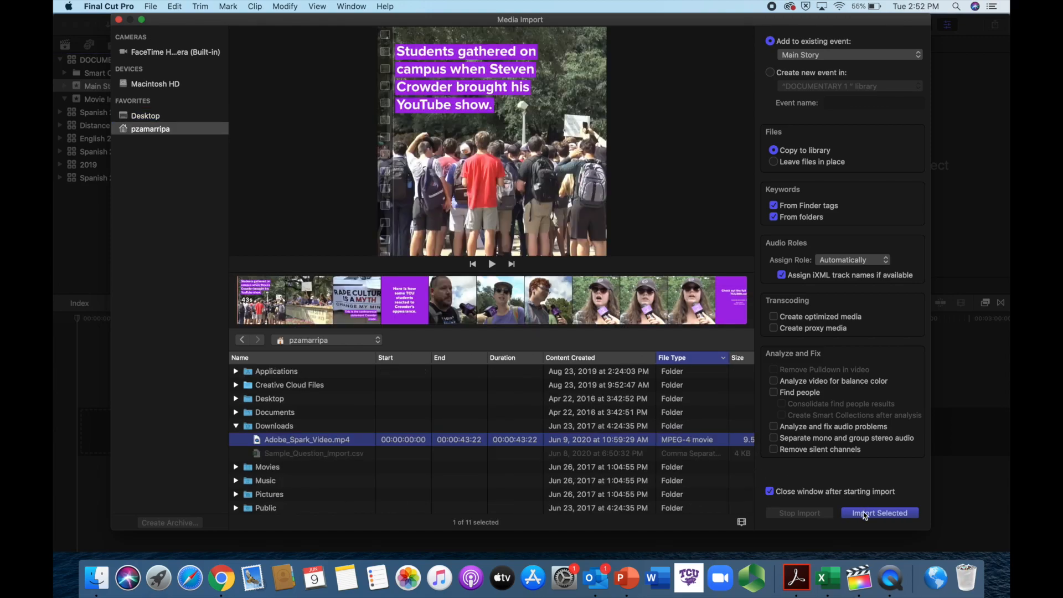
{"action": "left_click", "coordinate": [872, 512]}
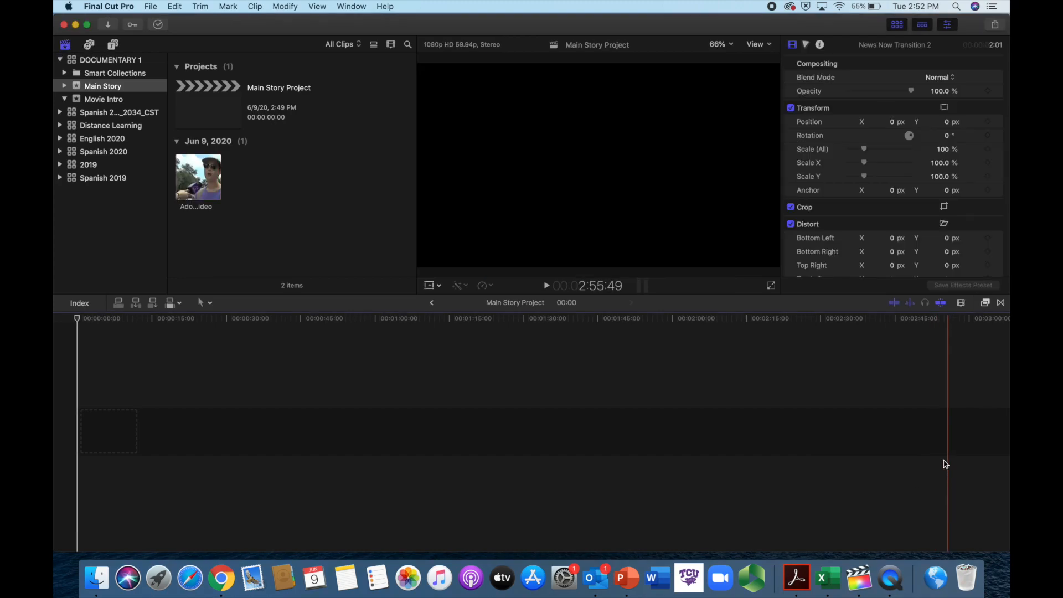
Examine the imported clip's date group, the clip filter options and the commands available for the clip.
{"action": "left_click", "coordinate": [197, 174]}
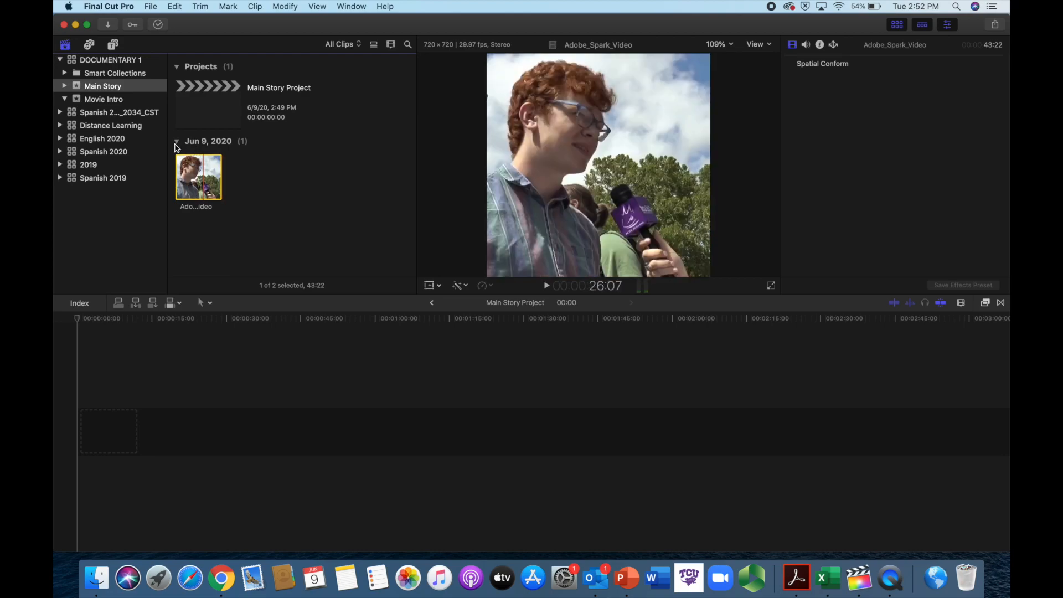
{"action": "left_click", "coordinate": [213, 145]}
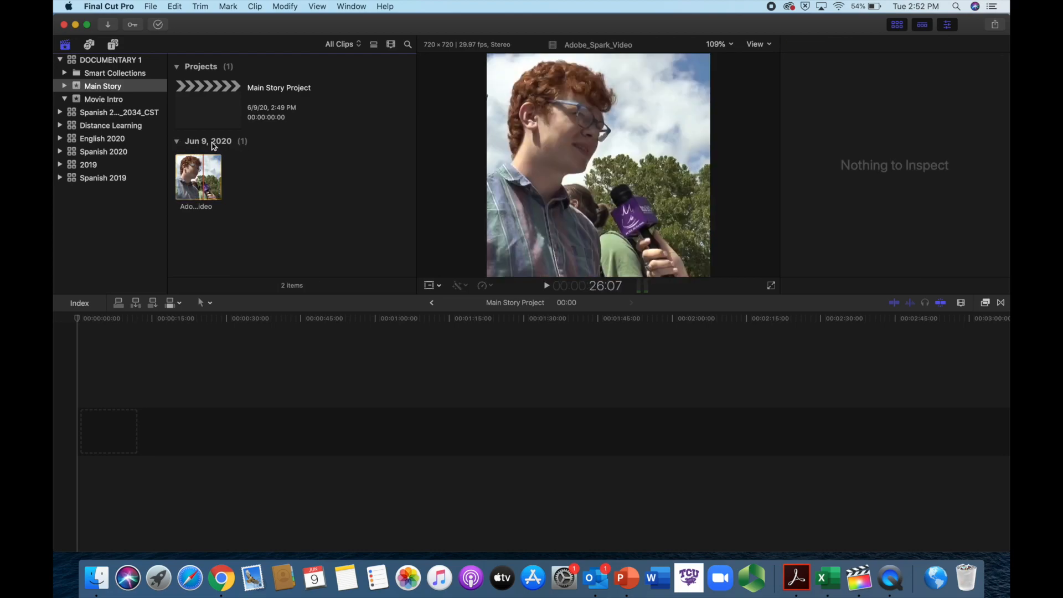
{"action": "left_click", "coordinate": [177, 141]}
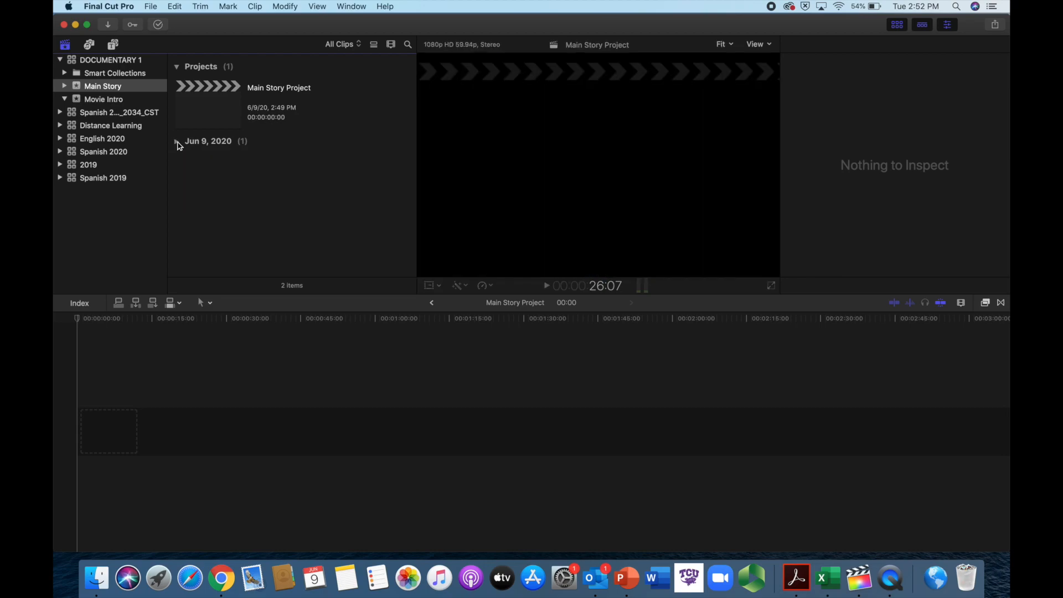
{"action": "left_click", "coordinate": [177, 142]}
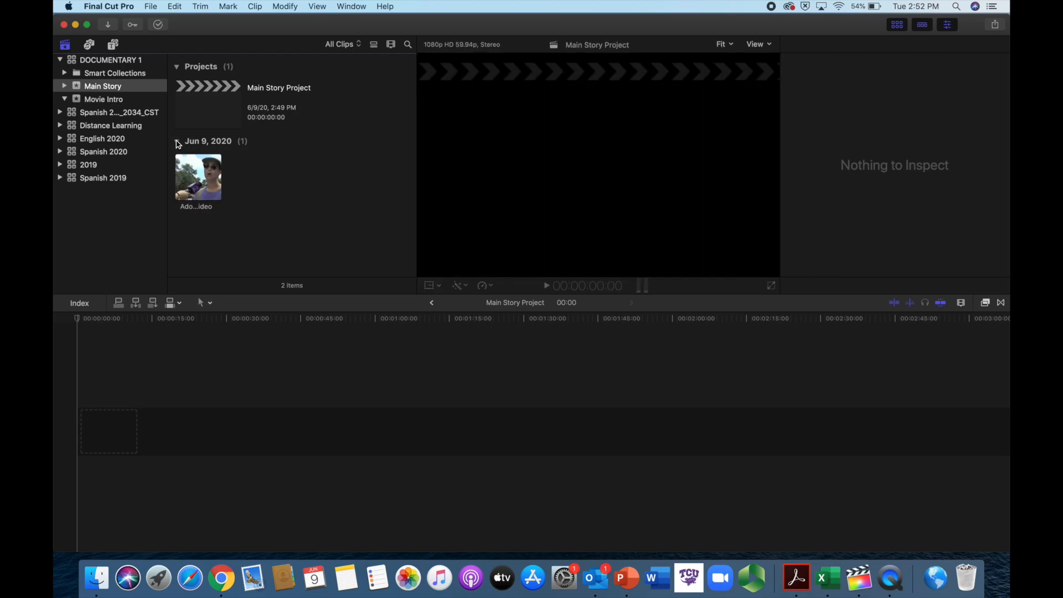
{"action": "left_click", "coordinate": [360, 46]}
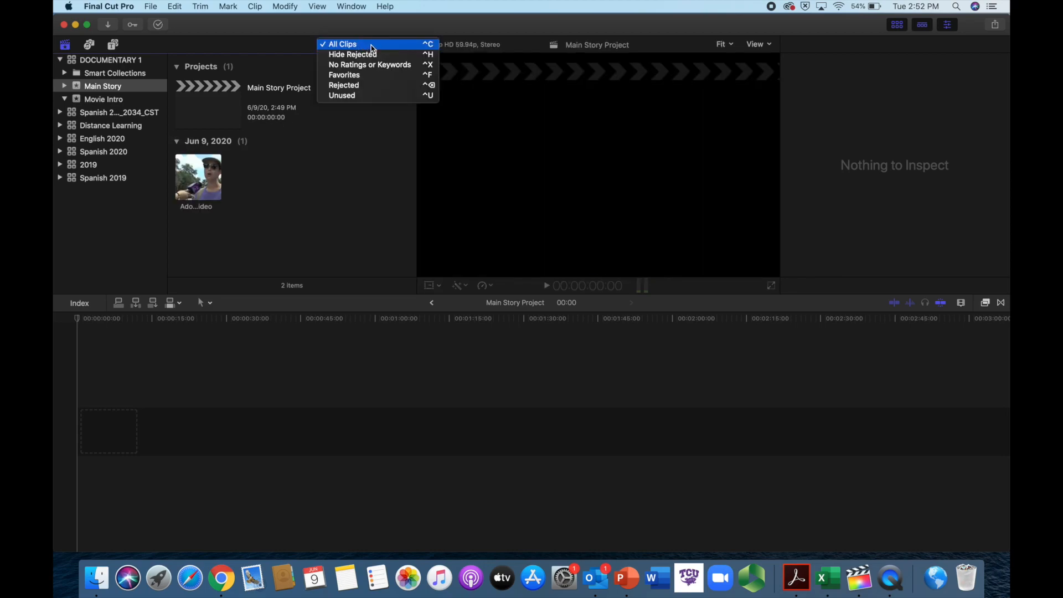
{"action": "left_click", "coordinate": [234, 208]}
{"action": "right_click", "coordinate": [205, 176]}
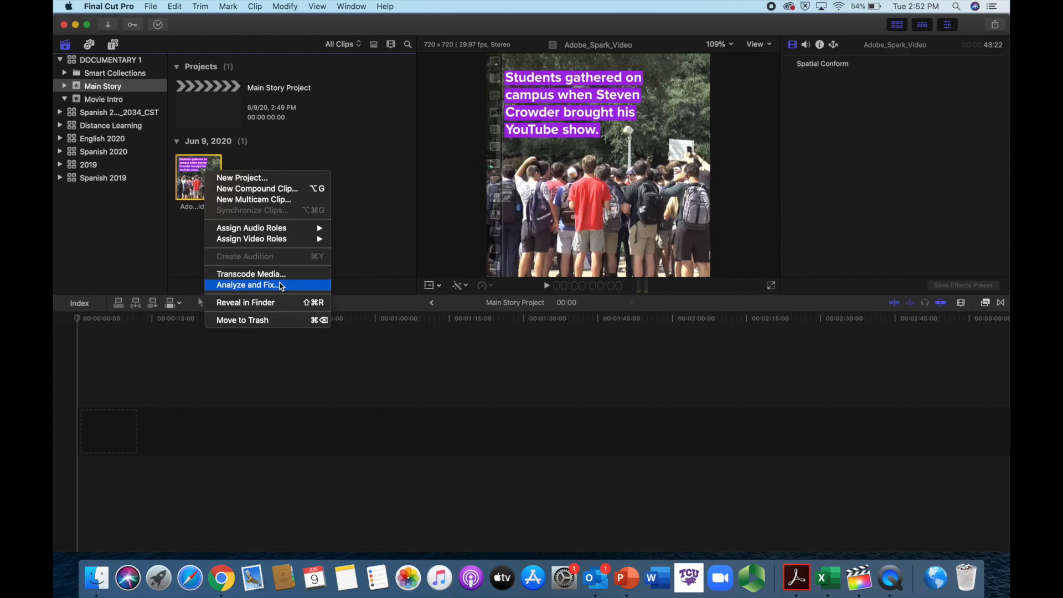
{"action": "left_click", "coordinate": [374, 173]}
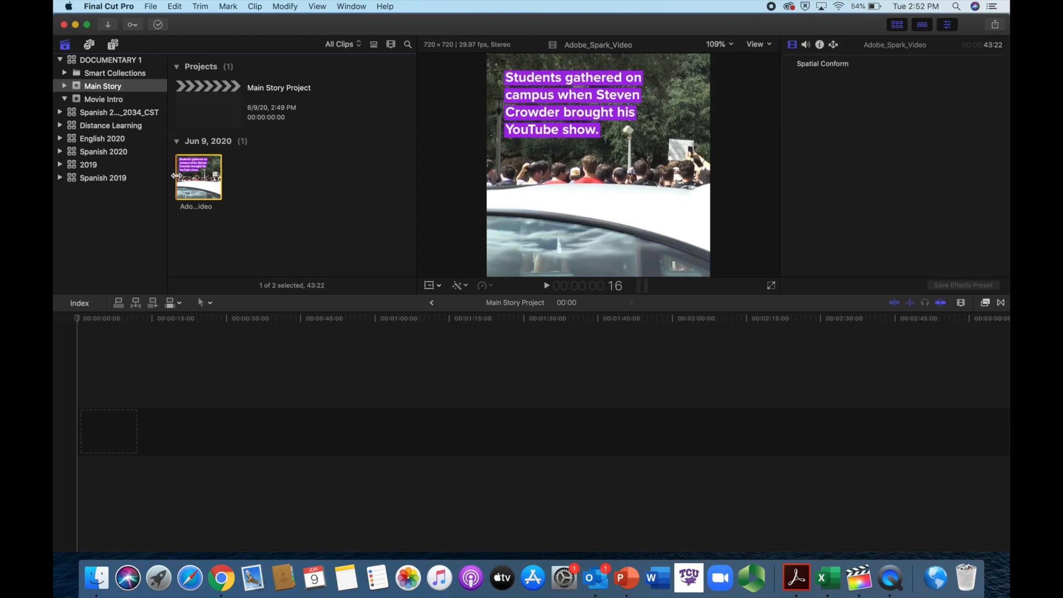
Mark about the first 11:22 of the Adobe_Spark_Video source clip and append that range to the Main Story Project timeline.
{"action": "key", "text": "space"}
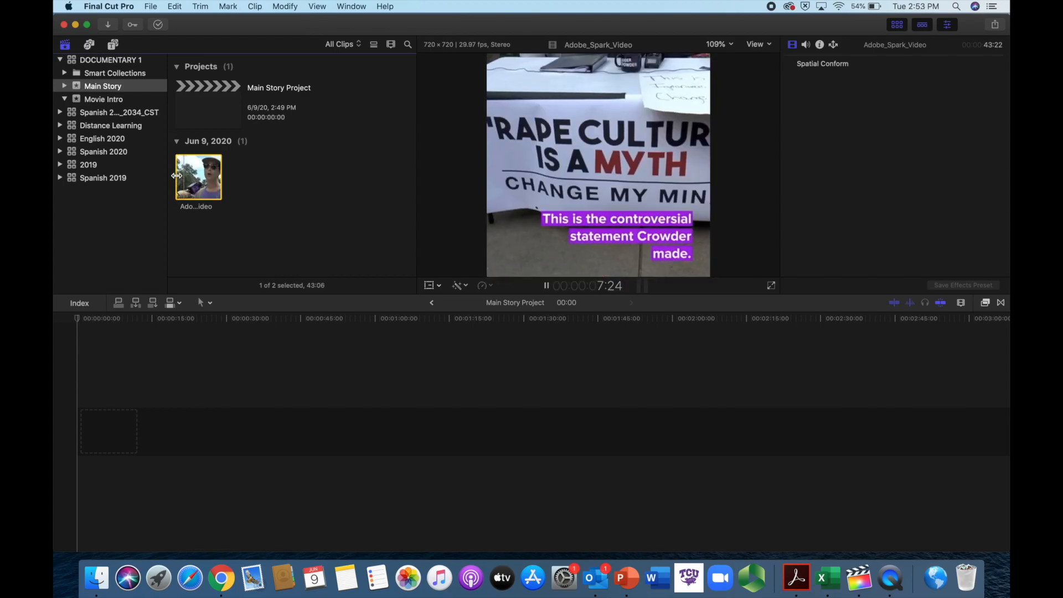
{"action": "key", "text": "space"}
{"action": "key", "text": "o"}
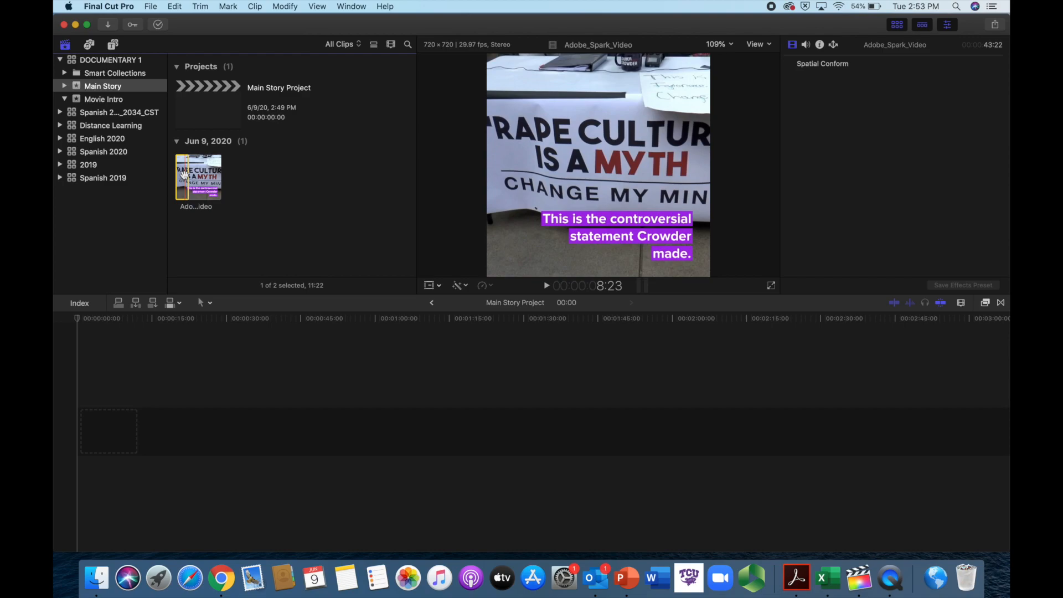
{"action": "key", "text": "e"}
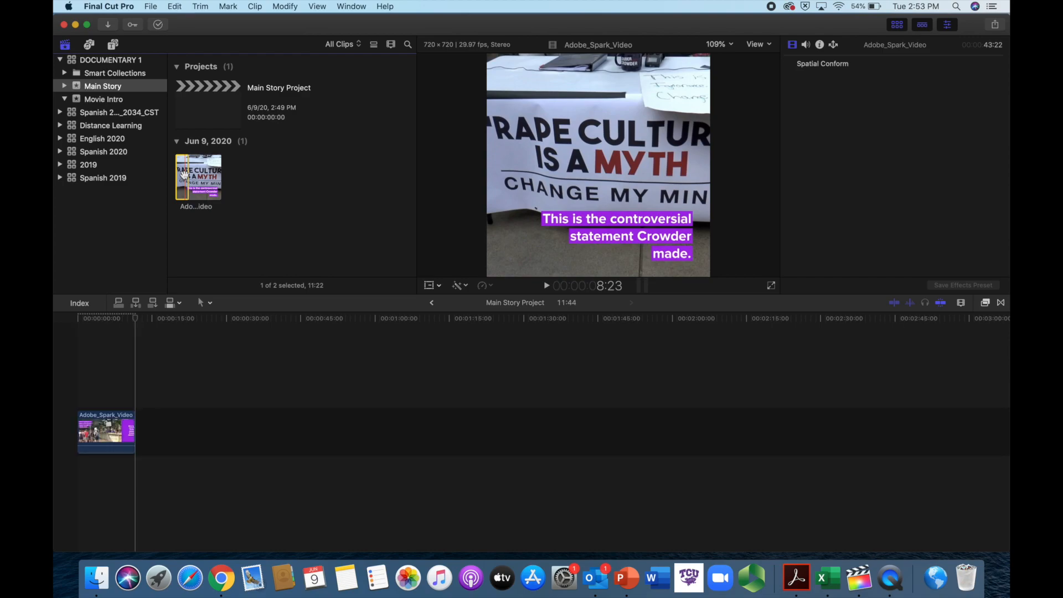
Mark a source range of about 24:28 ending near 41:09 and connect it above the storyline, starting where the first timeline clip ends.
{"action": "key", "text": "space"}
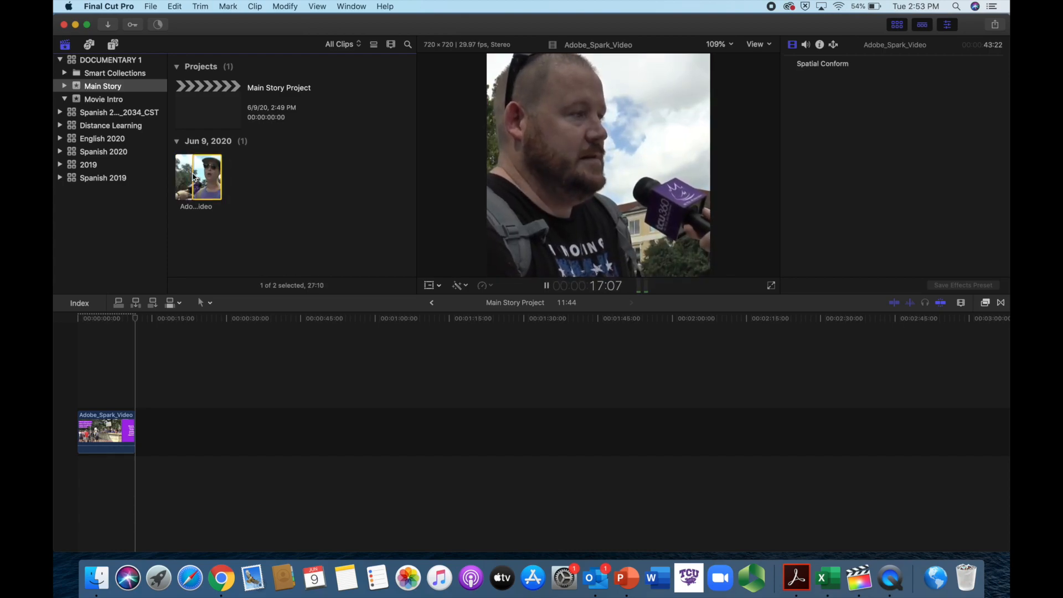
{"action": "key", "text": "l"}
{"action": "key", "text": "l"}
{"action": "key", "text": "l"}
{"action": "key", "text": "l"}
{"action": "key", "text": "l"}
{"action": "key", "text": "k"}
{"action": "key", "text": "o"}
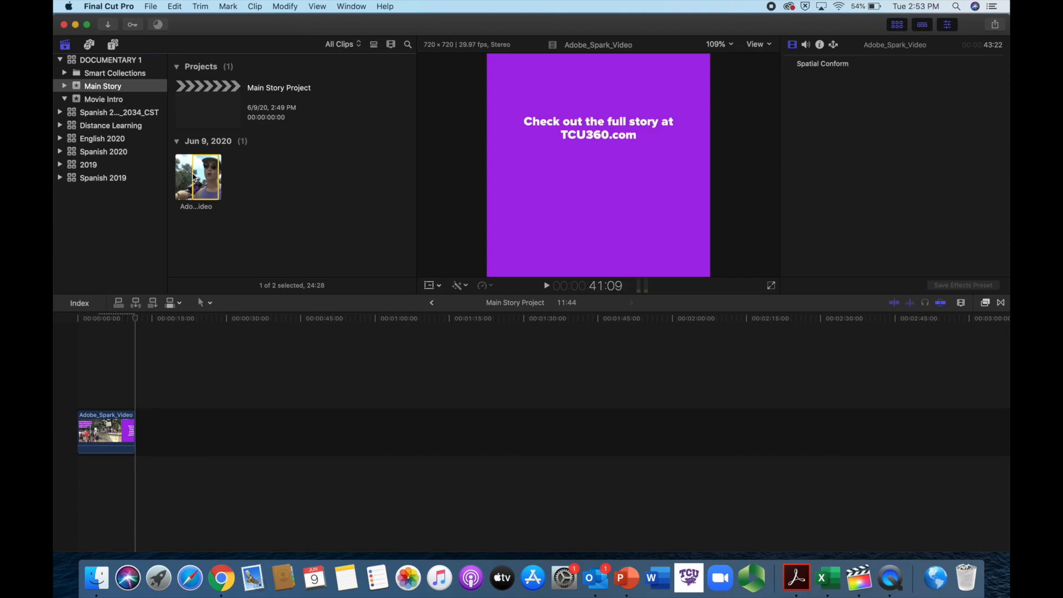
{"action": "key", "text": "q"}
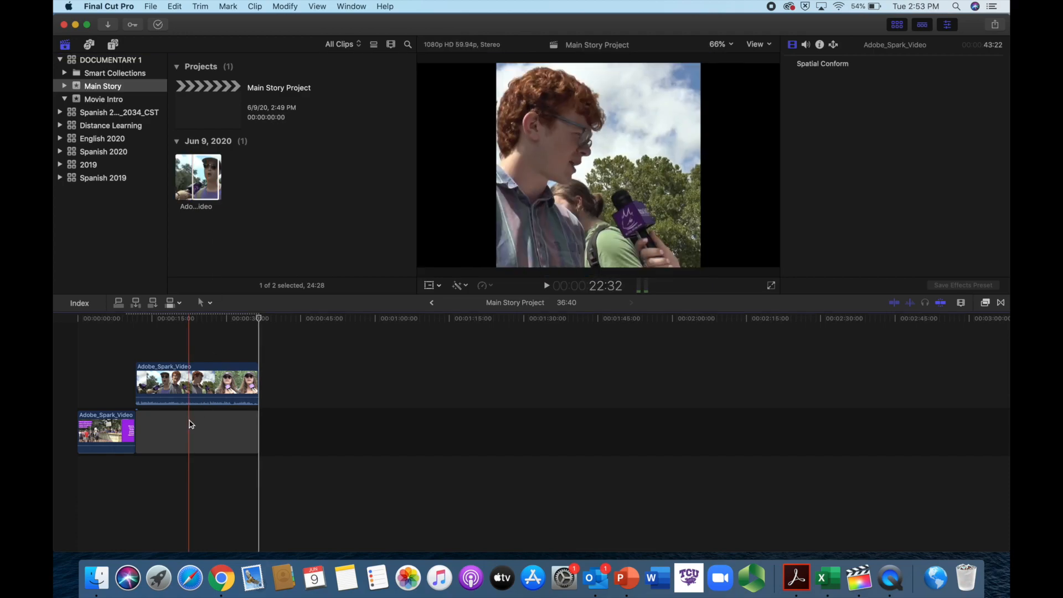
Move the connected clip down into the primary storyline directly after the first clip and delete the leftover gap.
{"action": "left_click", "coordinate": [190, 425]}
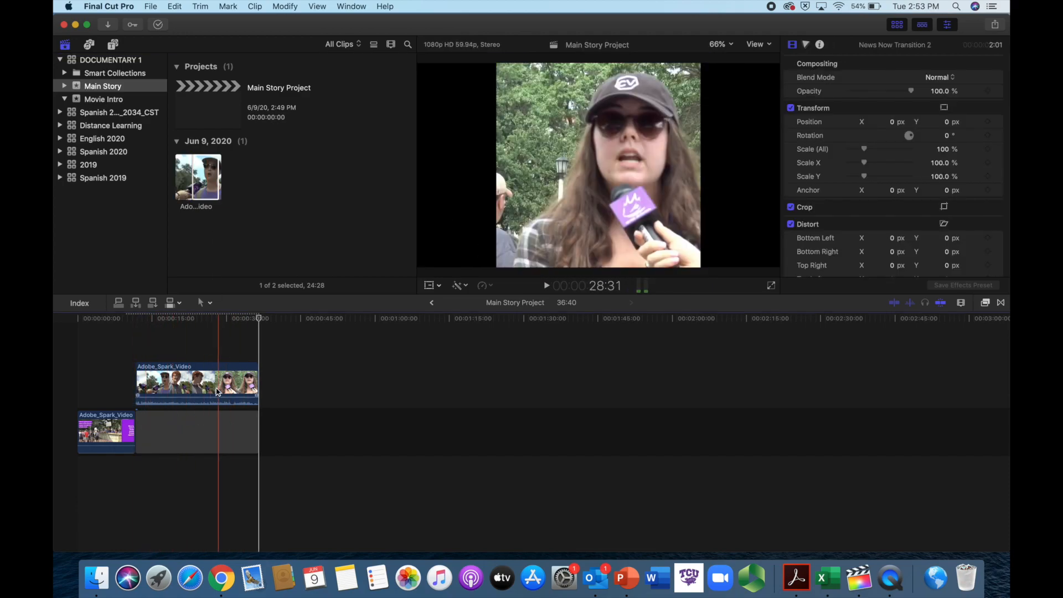
{"action": "left_click_drag", "start_coordinate": [177, 388], "coordinate": [178, 431]}
{"action": "left_click", "coordinate": [363, 430]}
{"action": "key", "text": "Delete"}
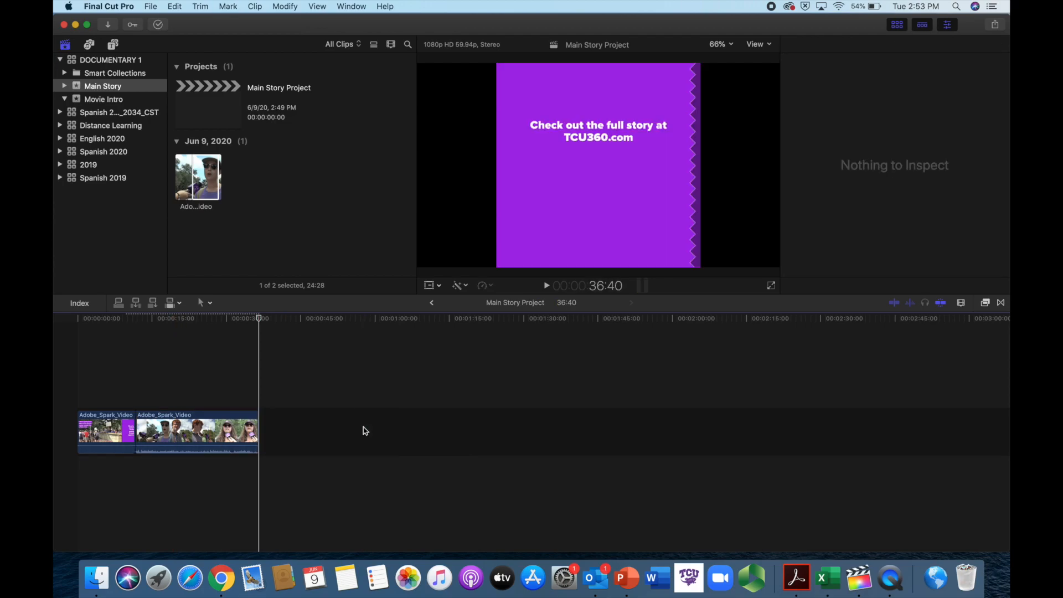
{"action": "left_click", "coordinate": [230, 426]}
{"action": "key", "text": "Delete"}
{"action": "key", "text": "super+z"}
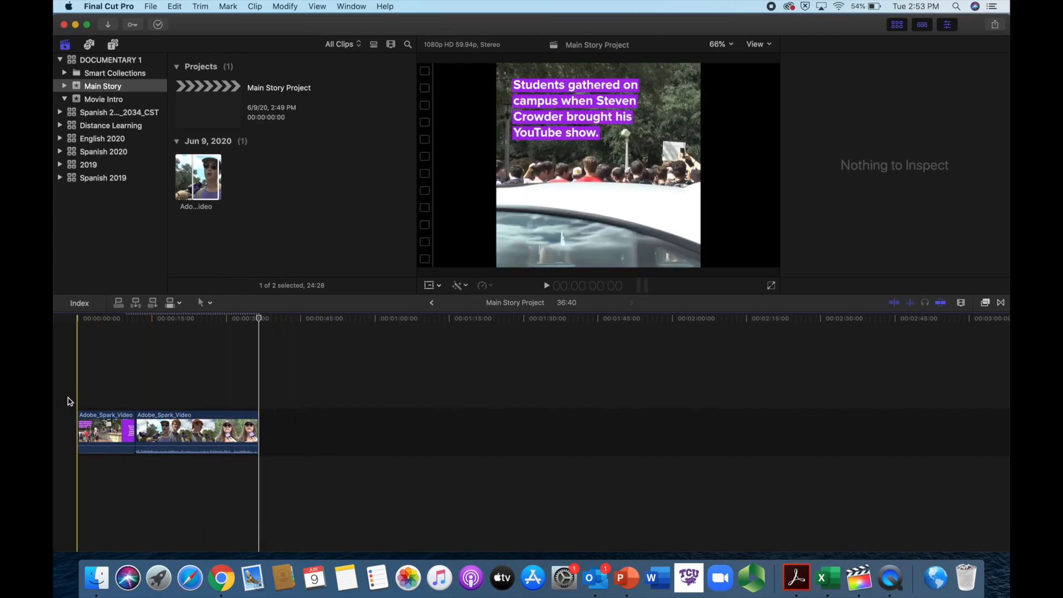
Return the playhead to the start of the timeline and review the Background Tasks list.
{"action": "left_click", "coordinate": [78, 321]}
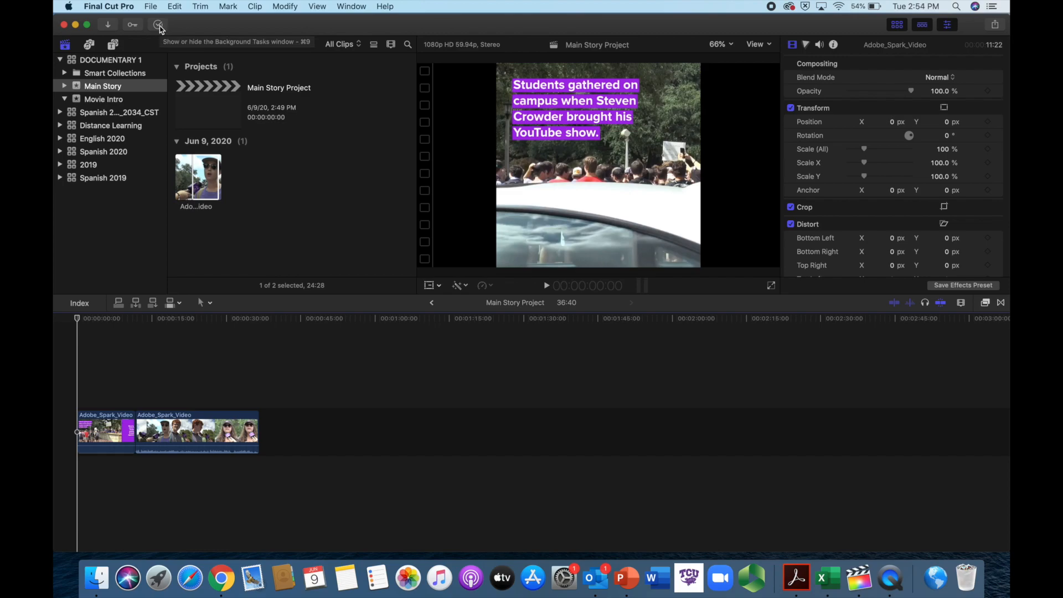
{"action": "left_click", "coordinate": [159, 26]}
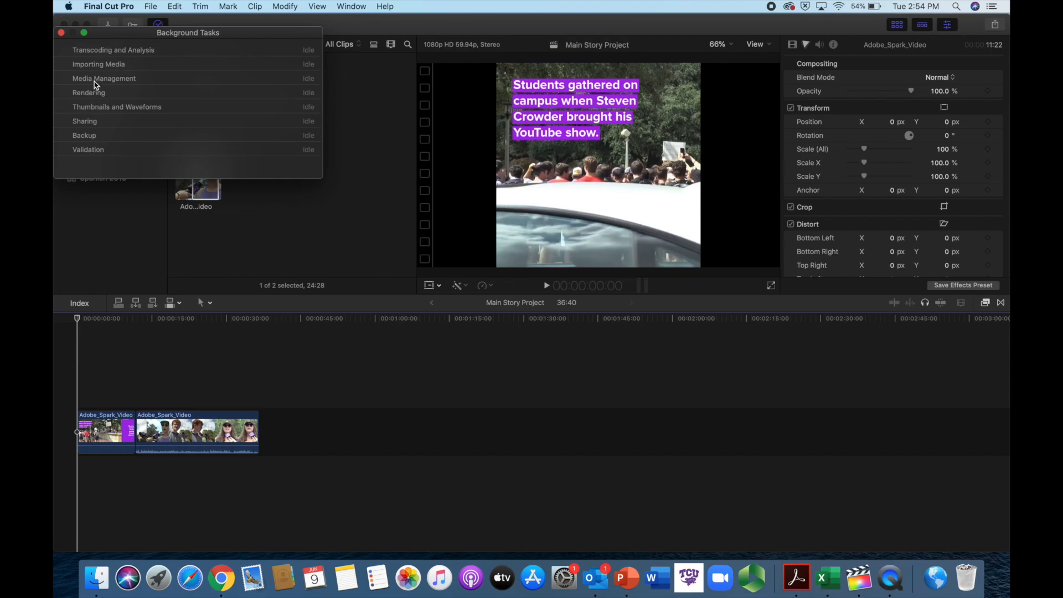
{"action": "left_click", "coordinate": [61, 32]}
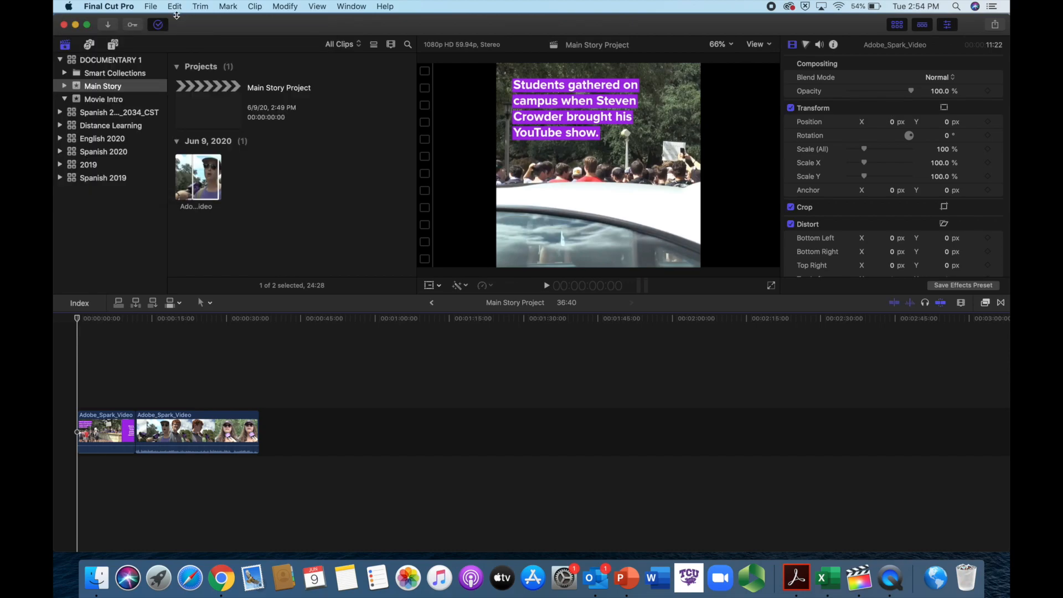
Check the Background Tasks list for activity and look over the project's available sharing destinations.
{"action": "left_click", "coordinate": [164, 26]}
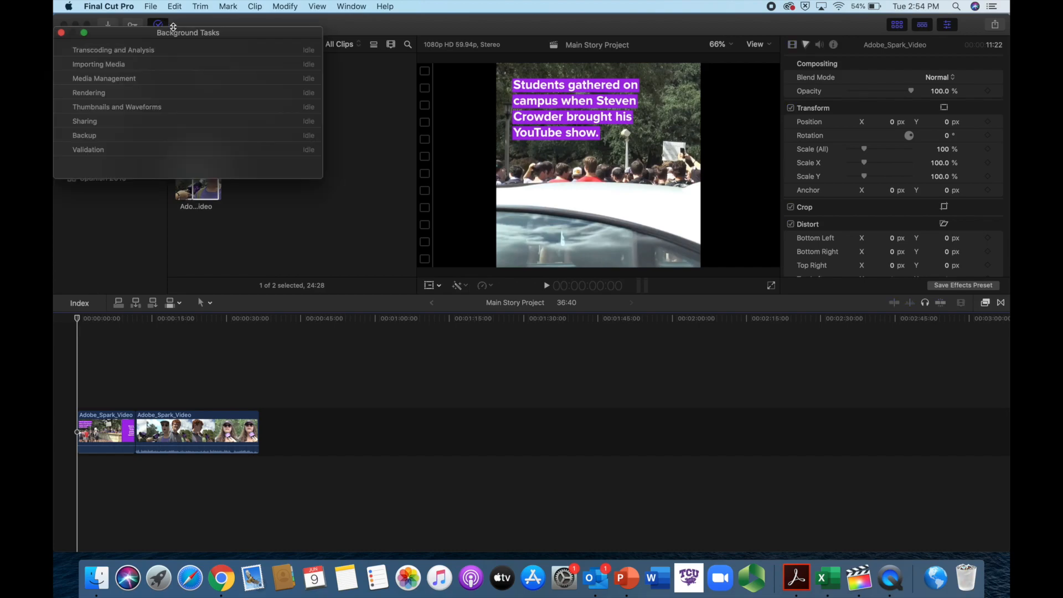
{"action": "left_click", "coordinate": [62, 33]}
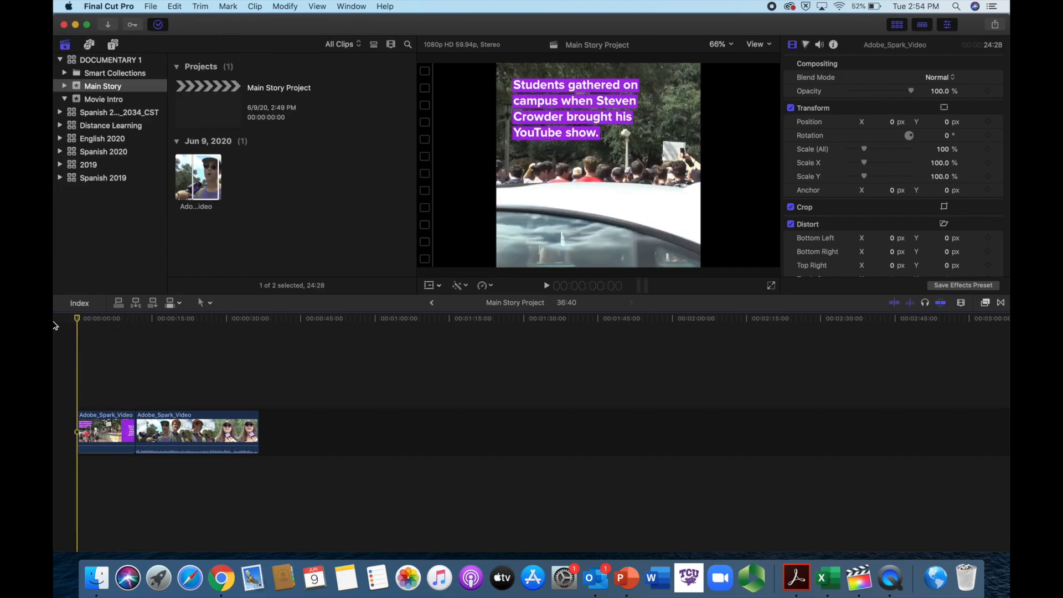
{"action": "left_click", "coordinate": [148, 5]}
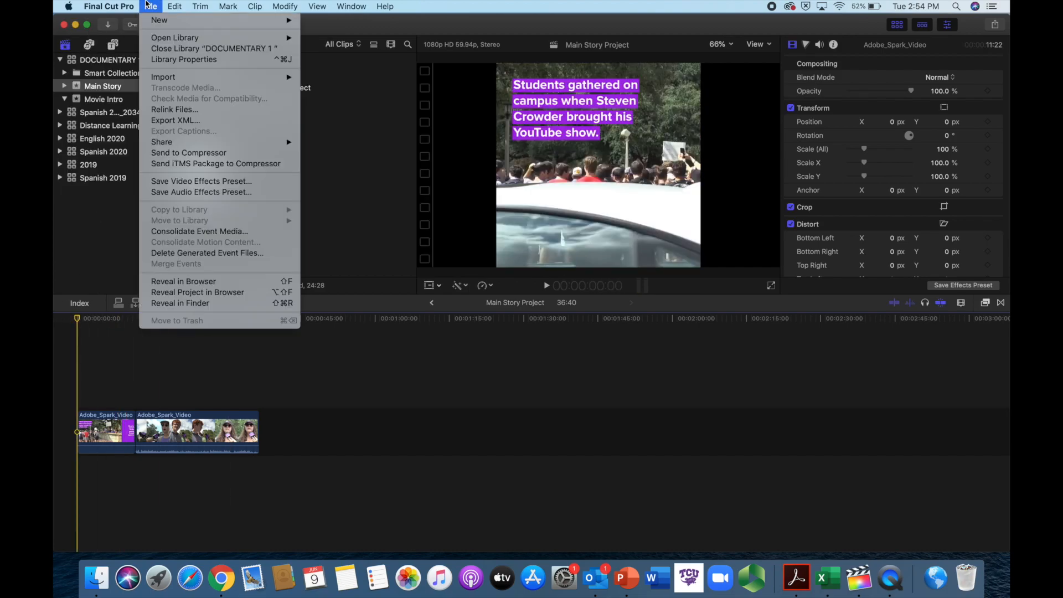
{"action": "mouse_move", "coordinate": [204, 146]}
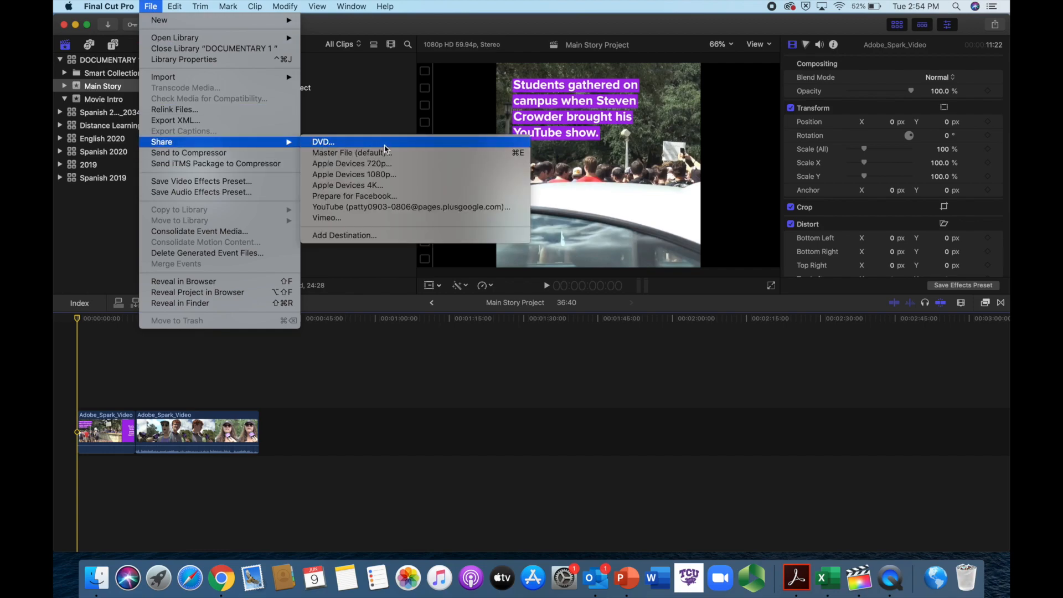
{"action": "left_click", "coordinate": [256, 362]}
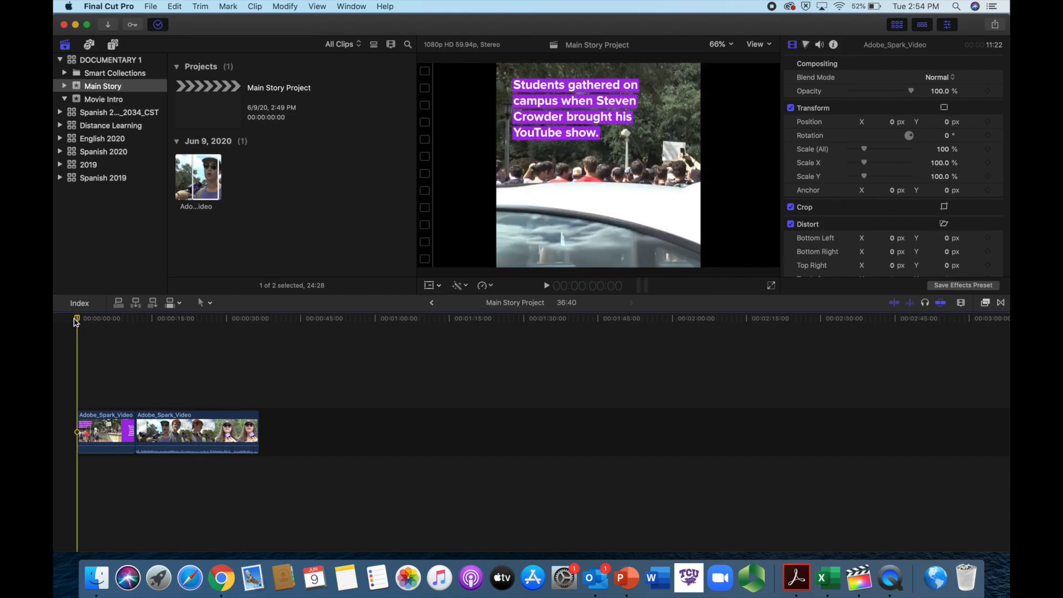
Start a Master File export of the Main Story Project and title it Test.
{"action": "key", "text": "super+e"}
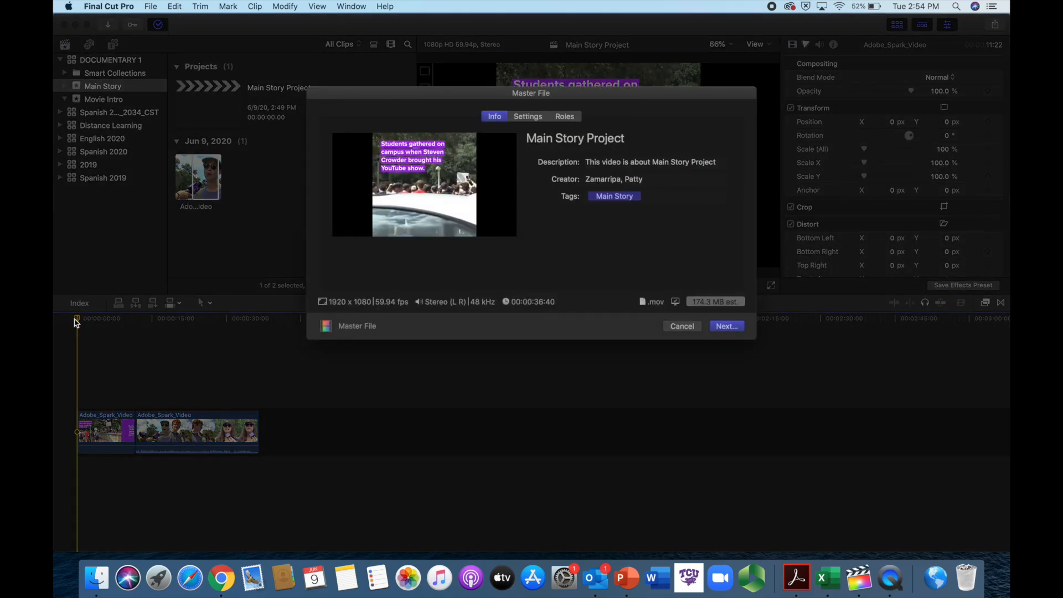
{"action": "left_click", "coordinate": [529, 138]}
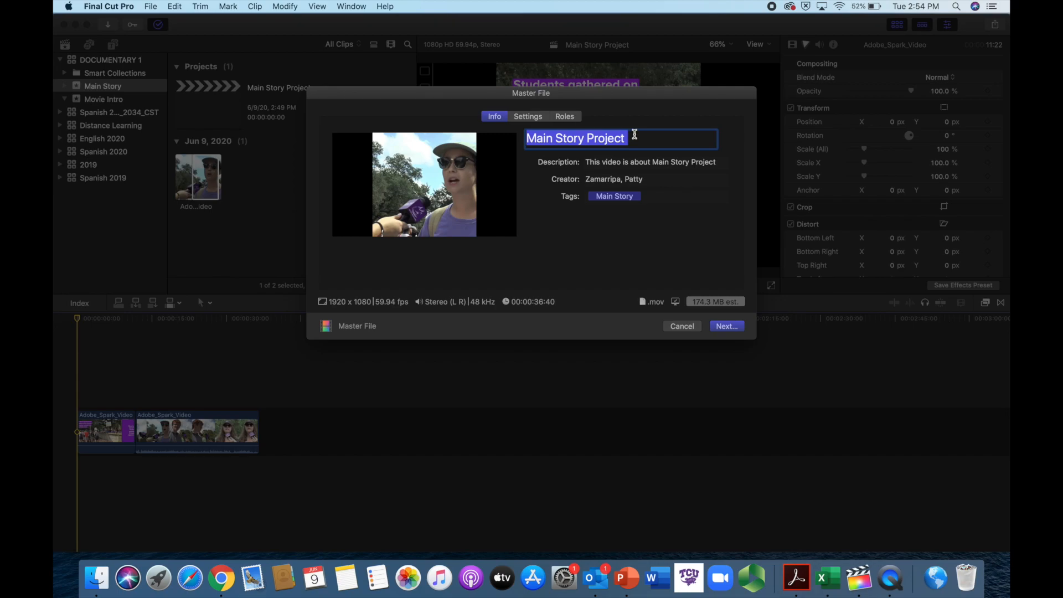
{"action": "type", "text": "Test"}
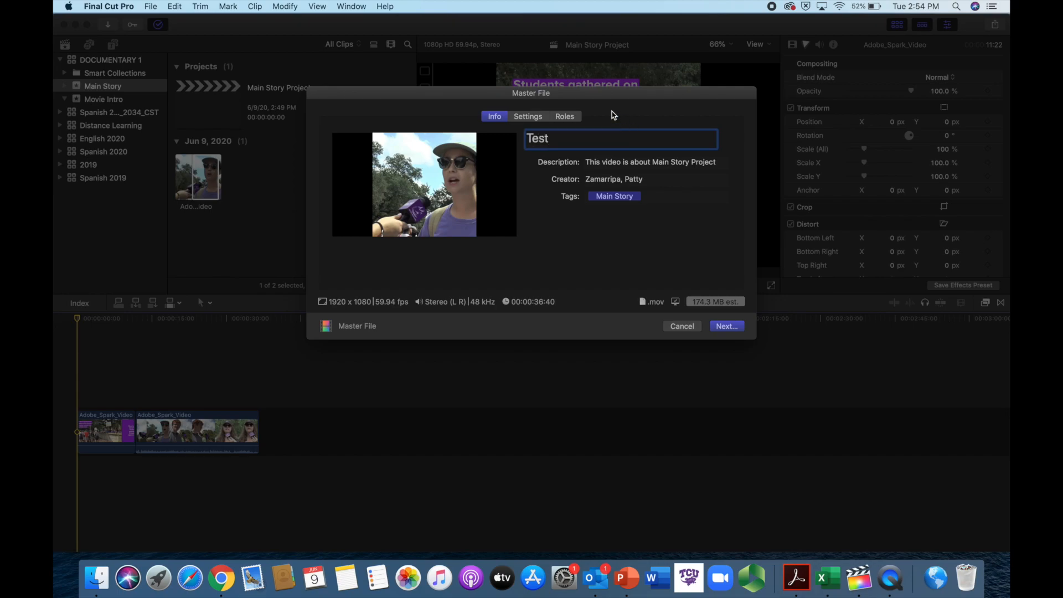
Keep the export set to Video and Audio, H.264 and QuickTime Player (default), and review its roles.
{"action": "left_click", "coordinate": [527, 118]}
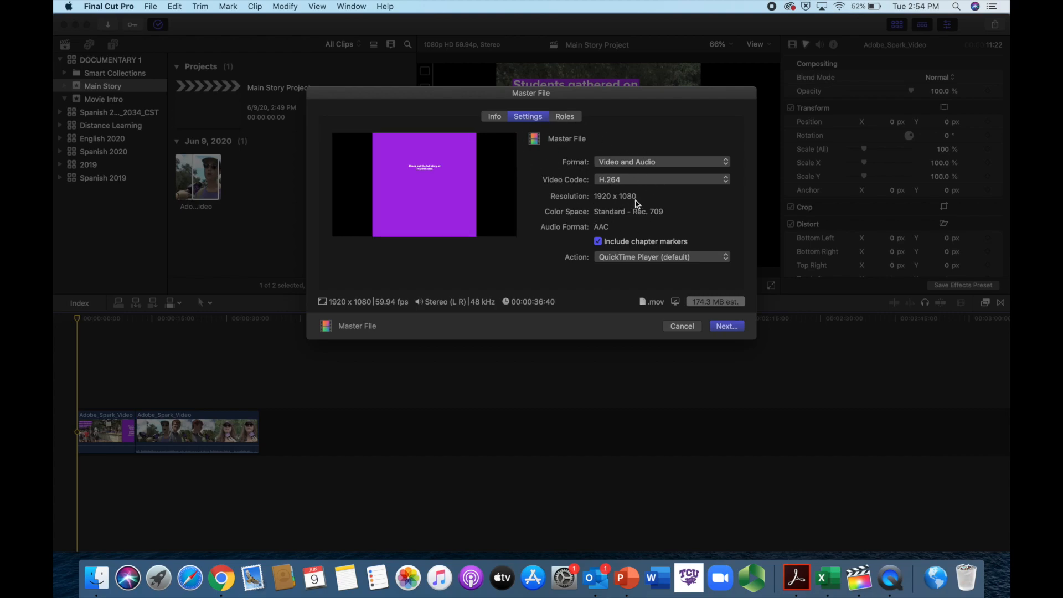
{"action": "left_click", "coordinate": [685, 166]}
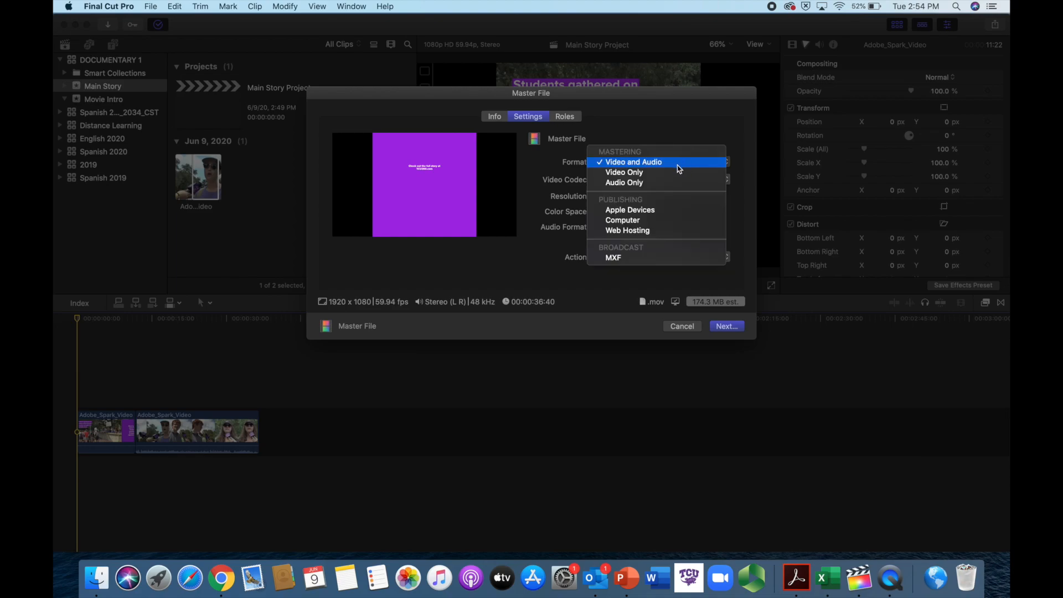
{"action": "left_click", "coordinate": [700, 165]}
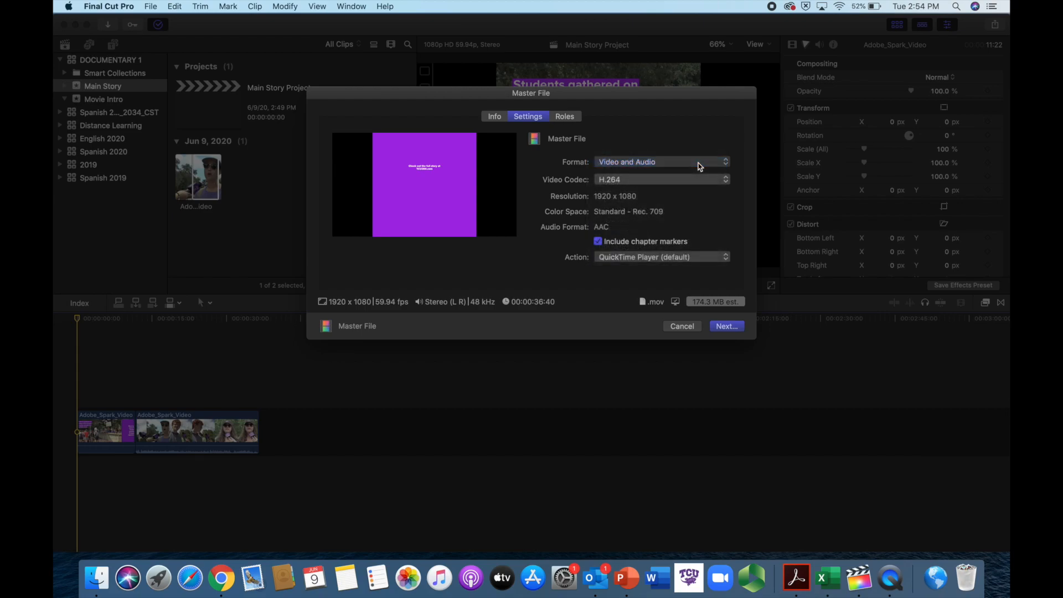
{"action": "left_click", "coordinate": [653, 181]}
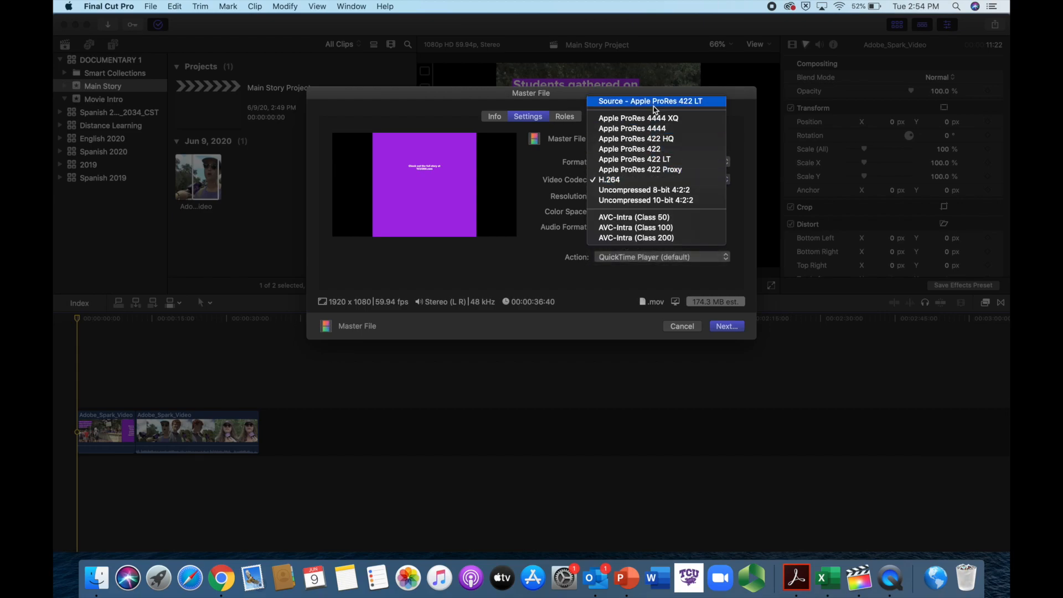
{"action": "left_click", "coordinate": [657, 185]}
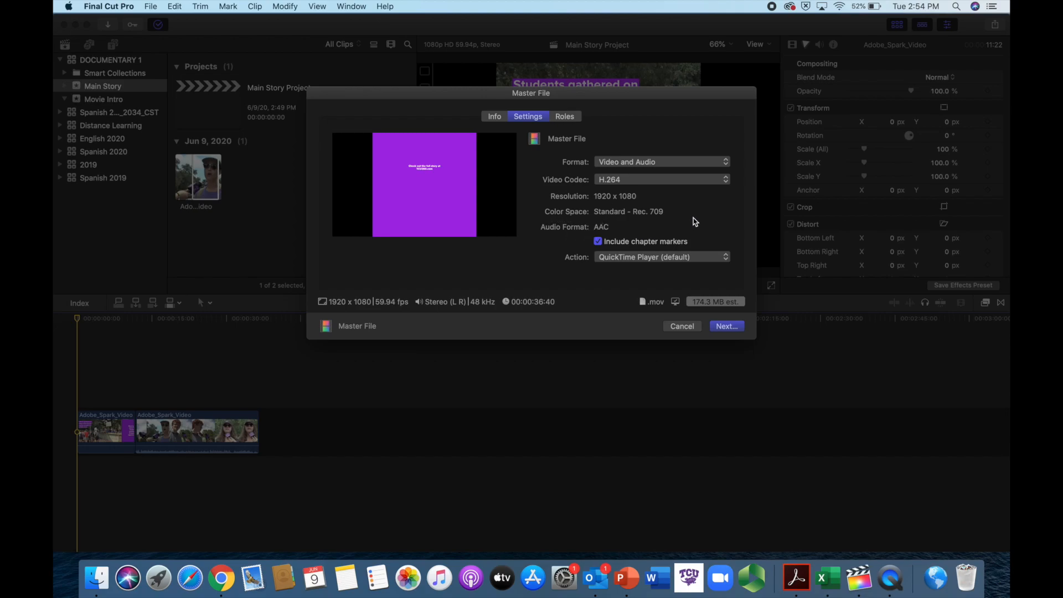
{"action": "left_click", "coordinate": [619, 261]}
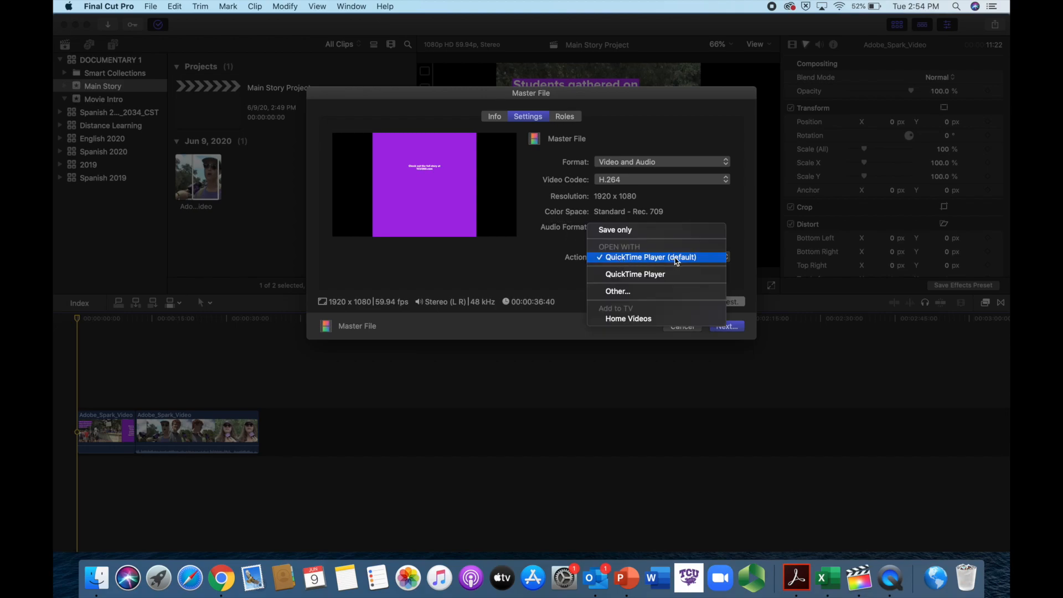
{"action": "left_click", "coordinate": [699, 258]}
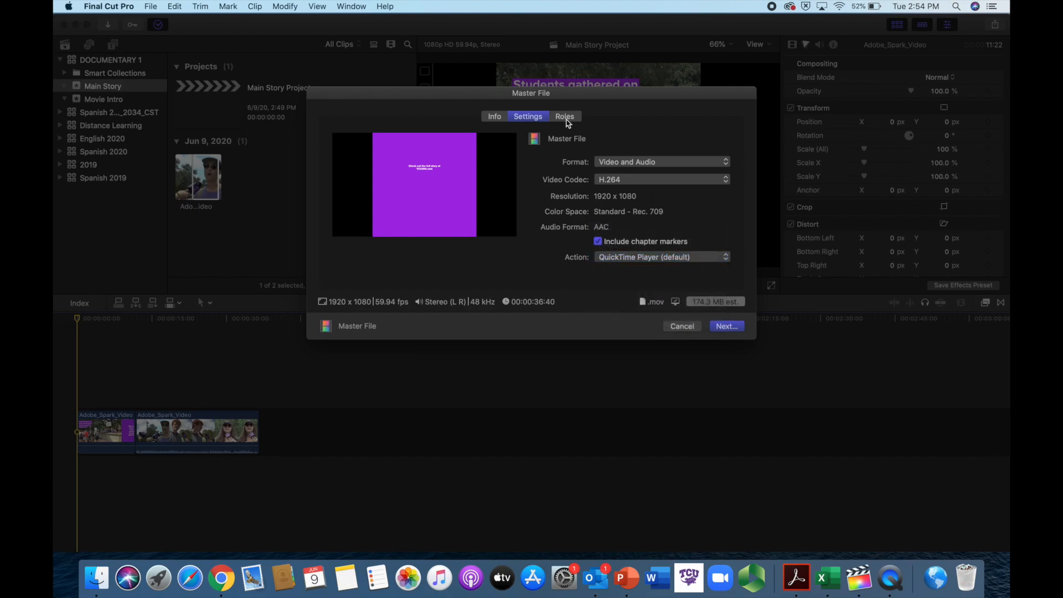
{"action": "left_click", "coordinate": [564, 118]}
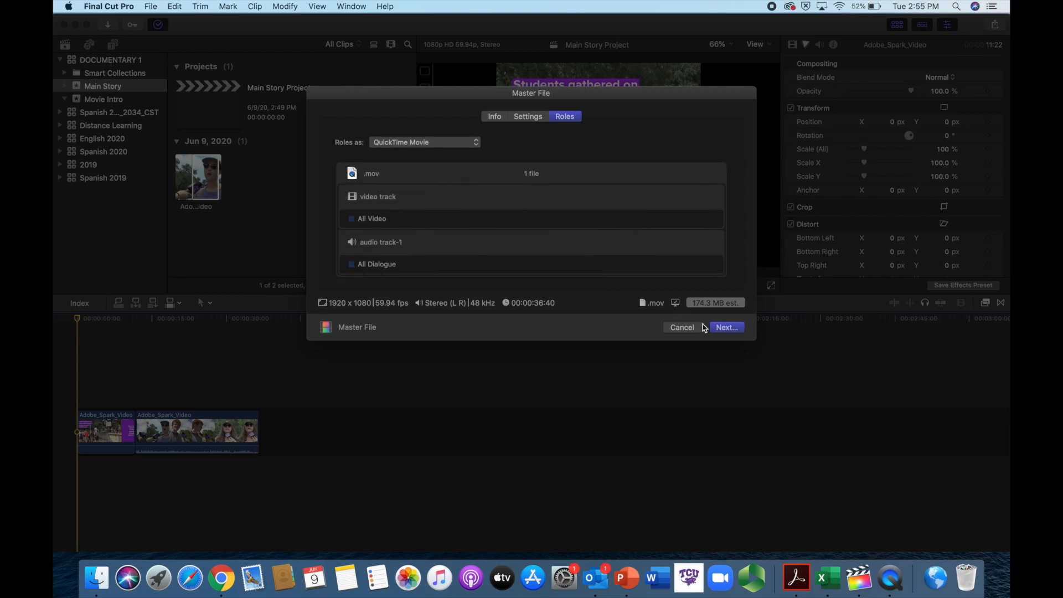
Save the Test export to the iCloud Desktop and check its sharing progress in the Background Tasks list.
{"action": "left_click", "coordinate": [724, 328]}
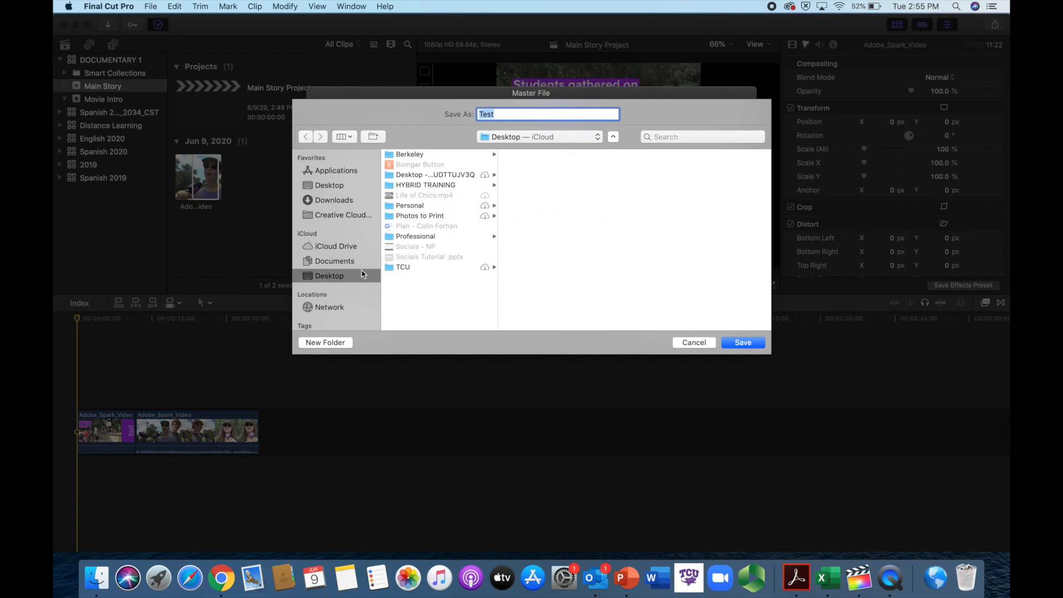
{"action": "left_click", "coordinate": [735, 343]}
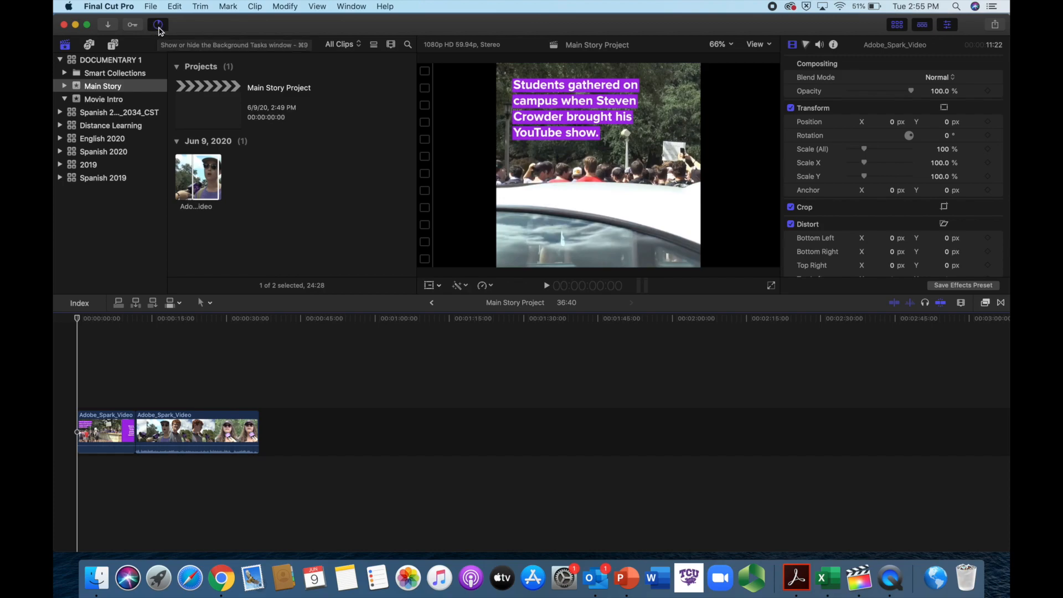
{"action": "left_click", "coordinate": [159, 25]}
{"action": "left_click", "coordinate": [63, 120]}
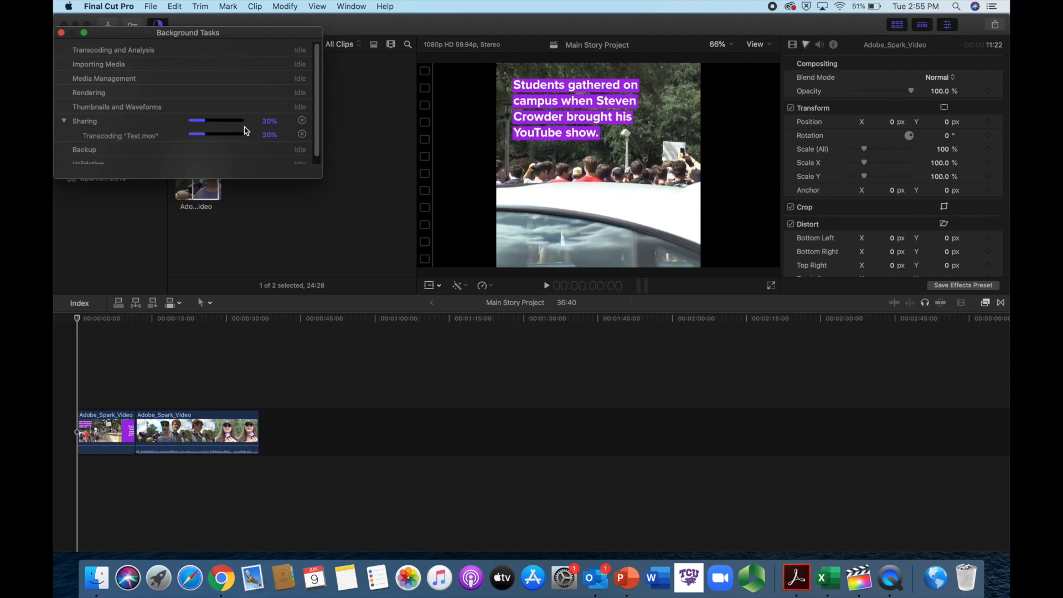
{"action": "left_click", "coordinate": [62, 33]}
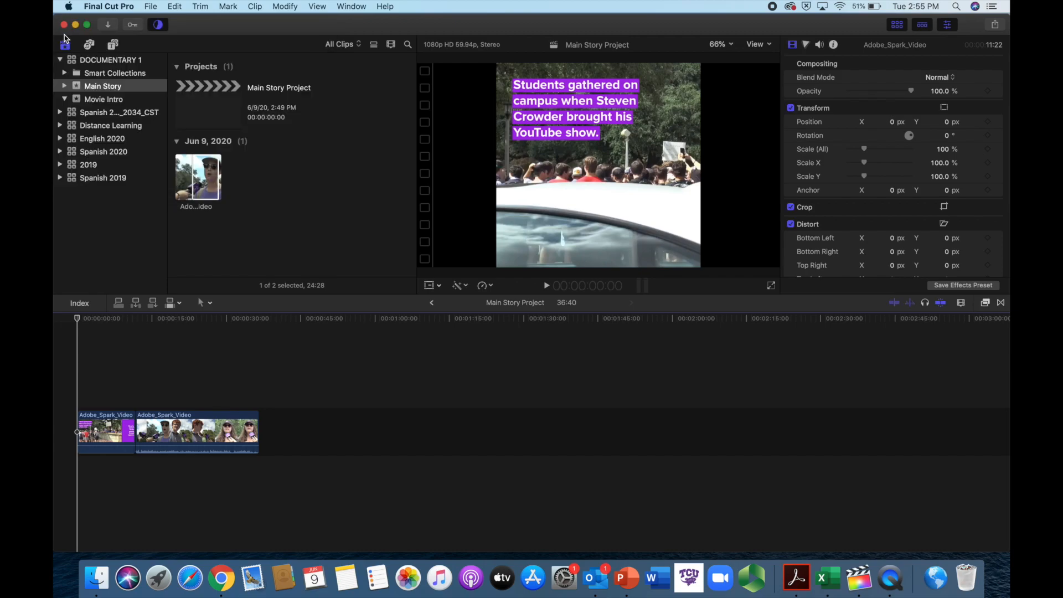
Close the exported Test movie in QuickTime Player with its share notification, and return to Final Cut Pro.
{"action": "left_click", "coordinate": [150, 6]}
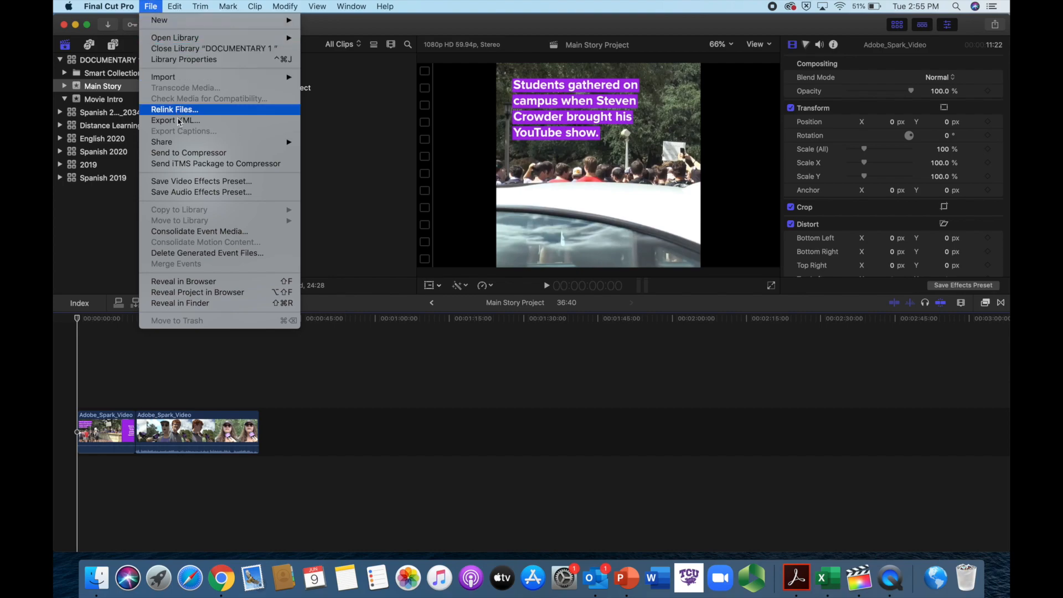
{"action": "mouse_move", "coordinate": [181, 146]}
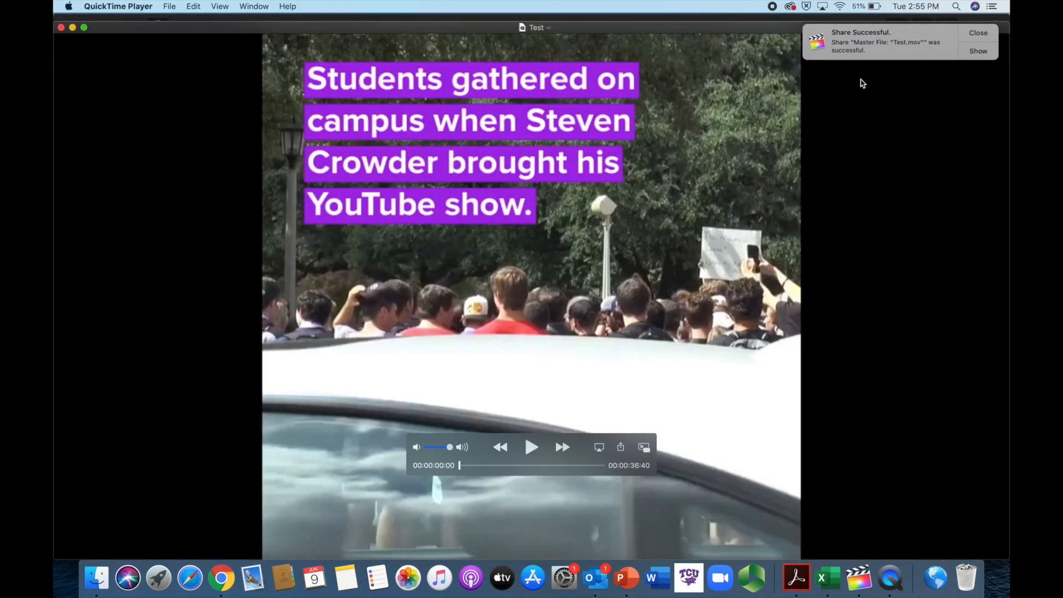
{"action": "left_click", "coordinate": [61, 28]}
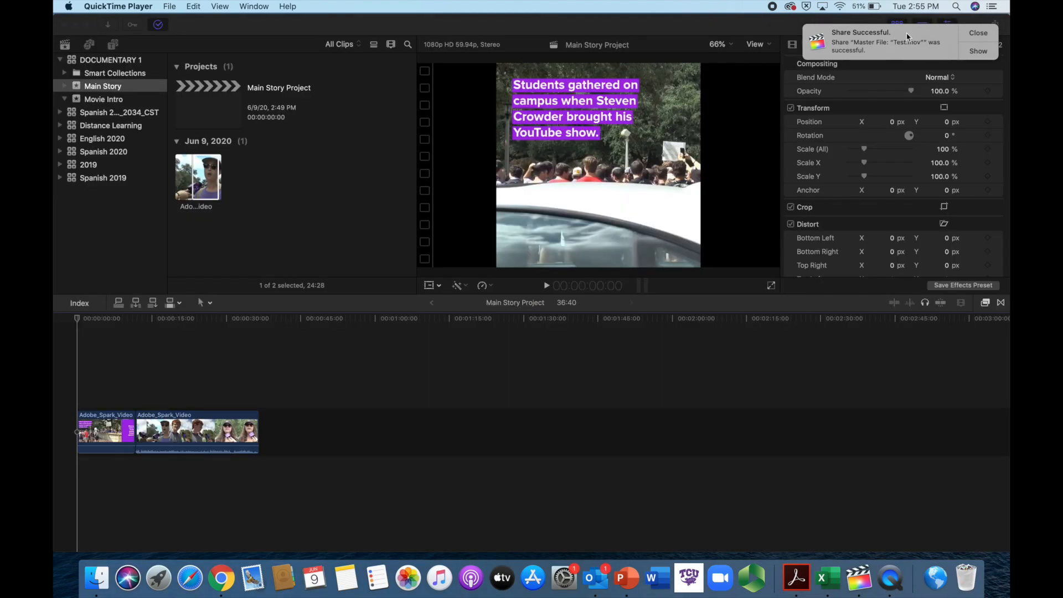
{"action": "left_click", "coordinate": [981, 34]}
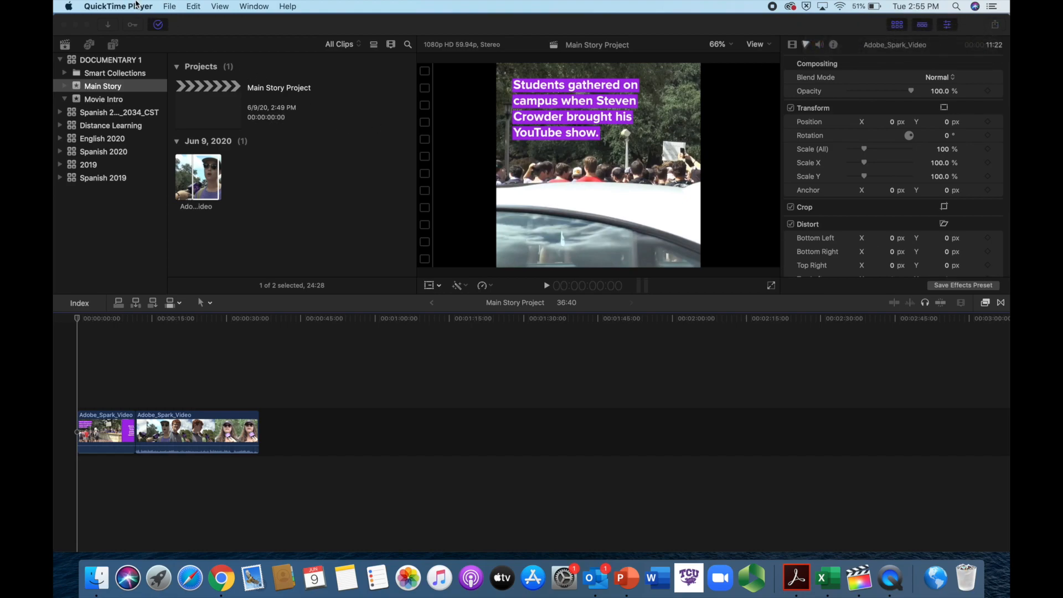
{"action": "left_click", "coordinate": [138, 4]}
{"action": "left_click", "coordinate": [302, 249]}
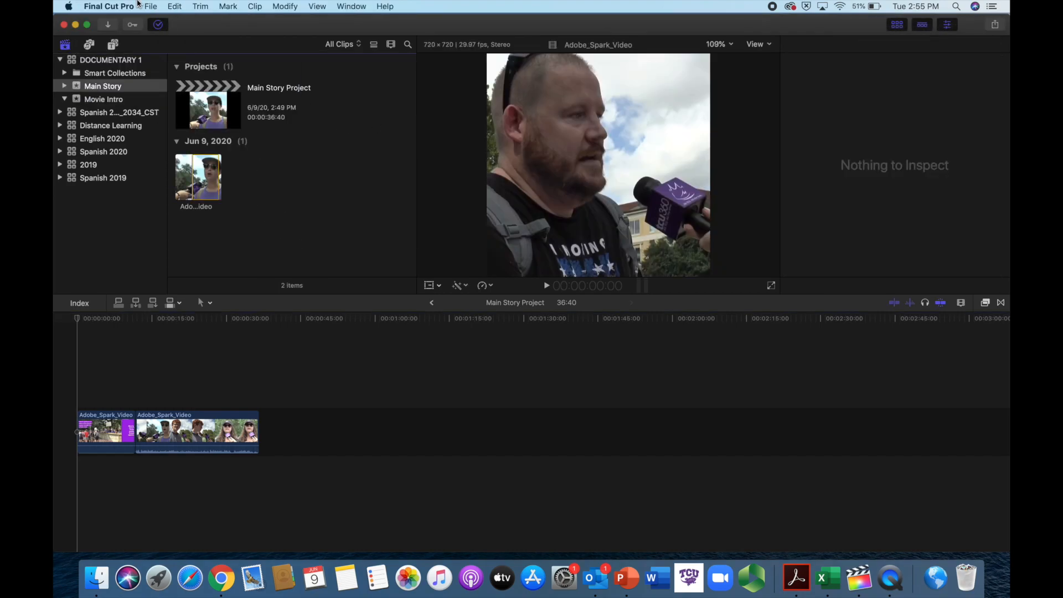
Examine the sharing destinations offered for the Main Story Project, including the option to add a destination.
{"action": "left_click", "coordinate": [148, 7]}
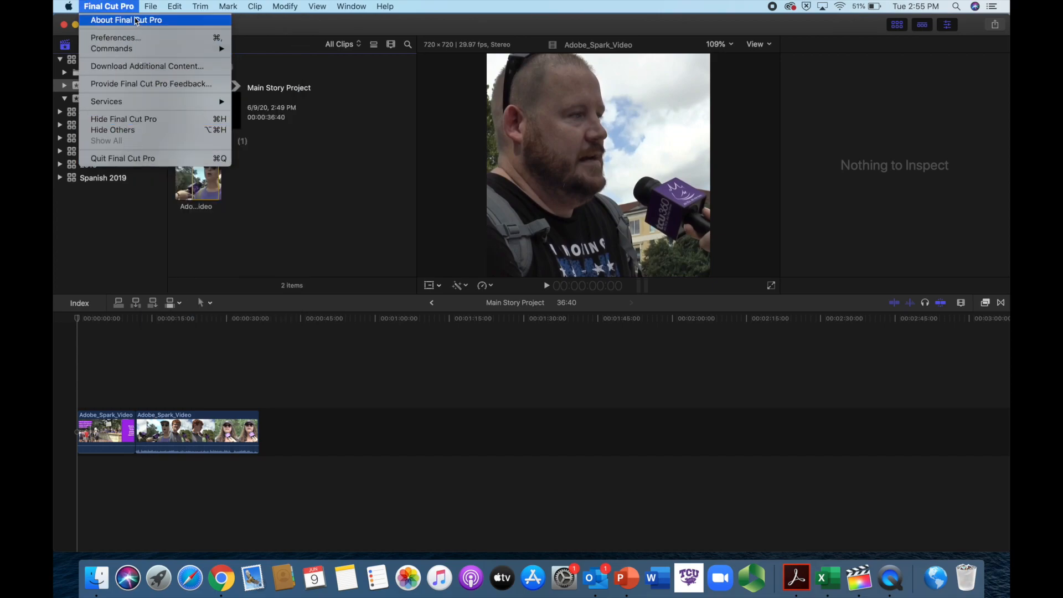
{"action": "mouse_move", "coordinate": [114, 5]}
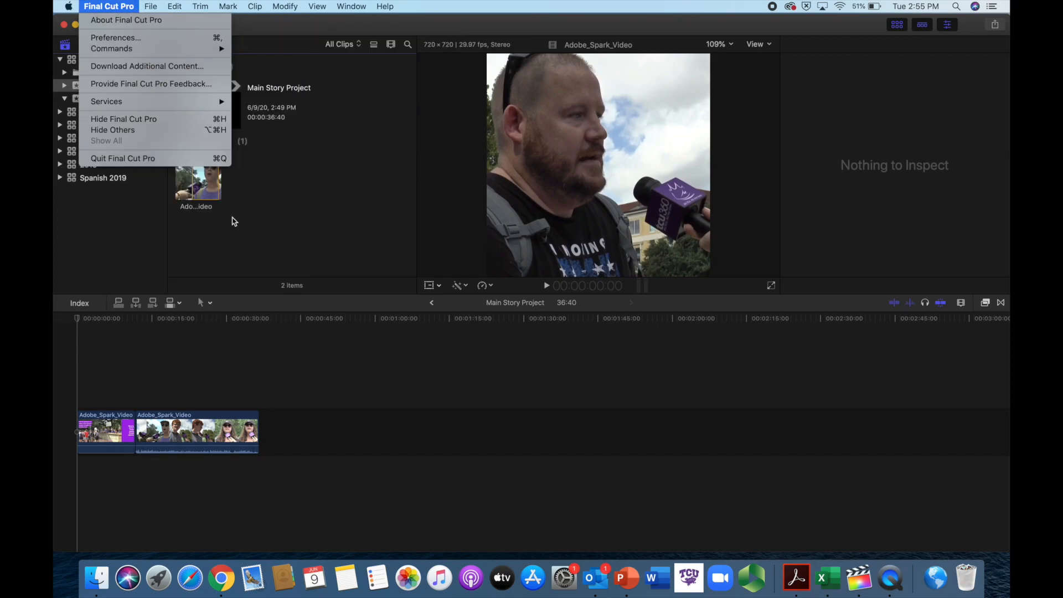
{"action": "left_click", "coordinate": [189, 411]}
{"action": "left_click", "coordinate": [149, 8]}
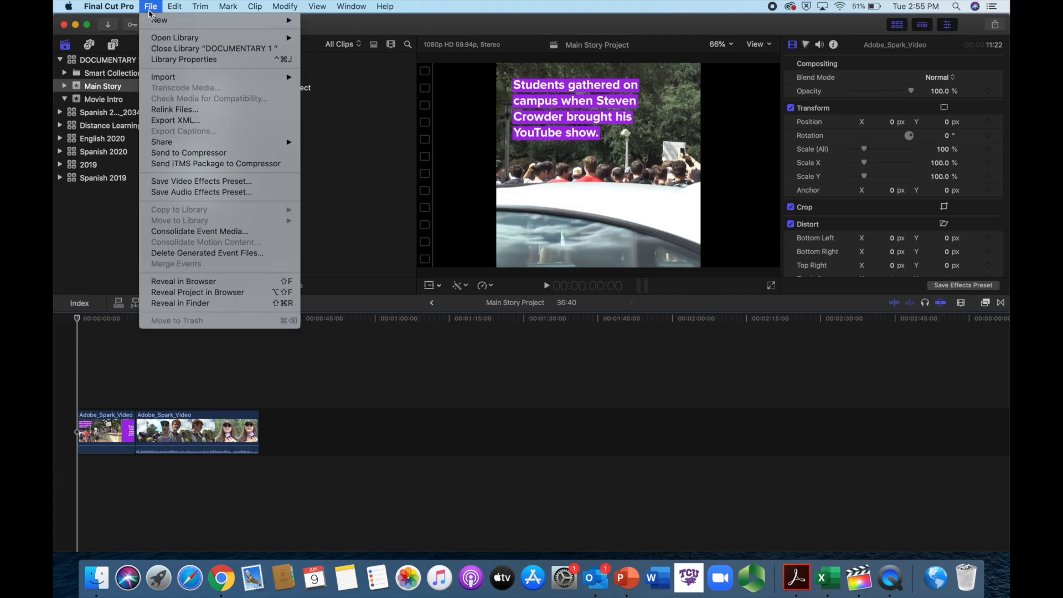
{"action": "mouse_move", "coordinate": [166, 143]}
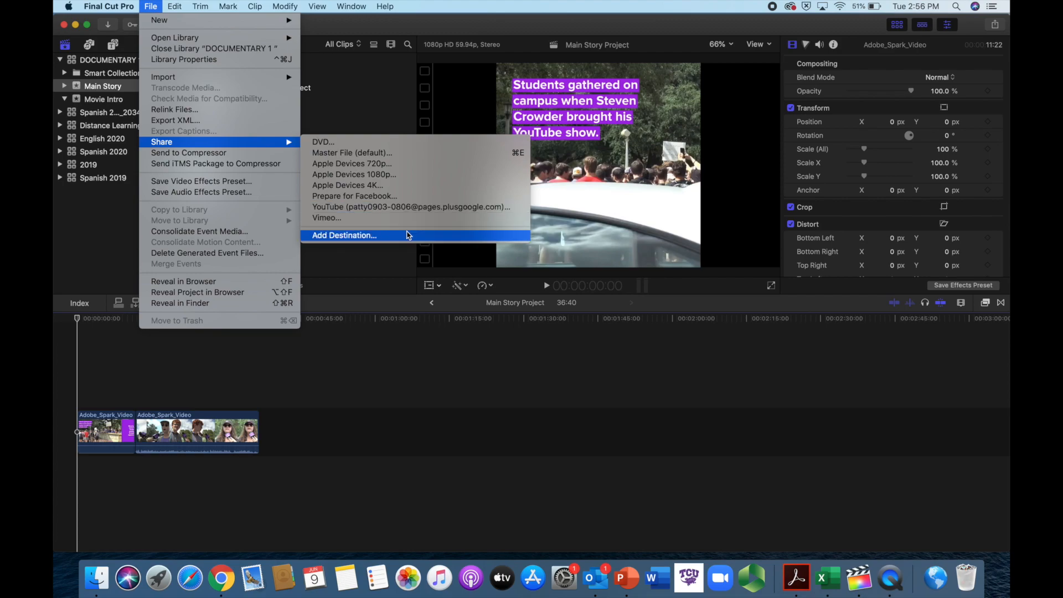
{"action": "left_click", "coordinate": [360, 370]}
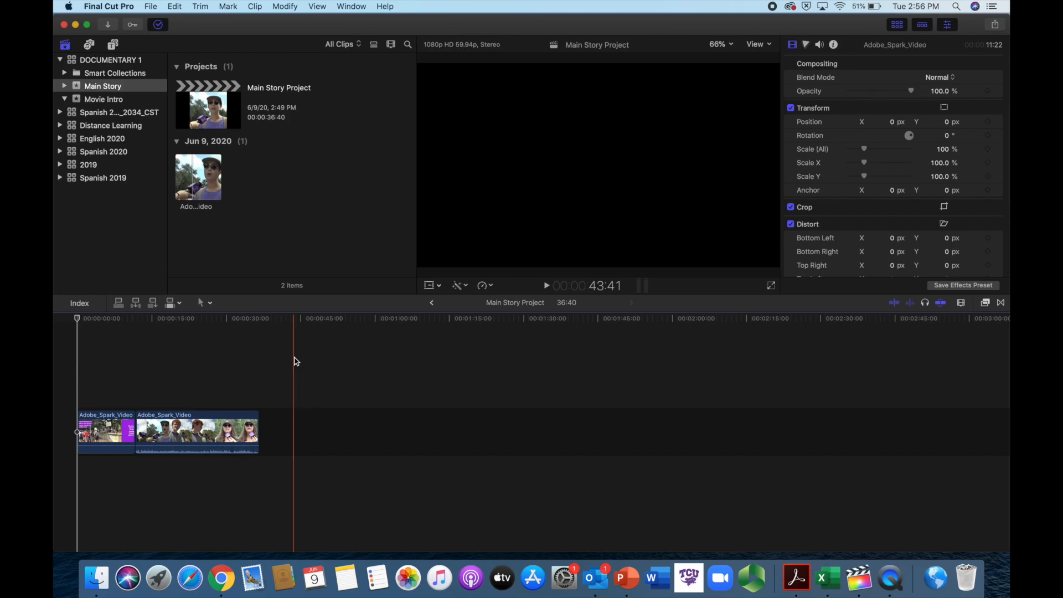
Lower the audio volume of the second timeline clip to about -4 dB.
{"action": "key", "text": "super+equal"}
{"action": "key", "text": "super+equal"}
{"action": "key", "text": "super+equal"}
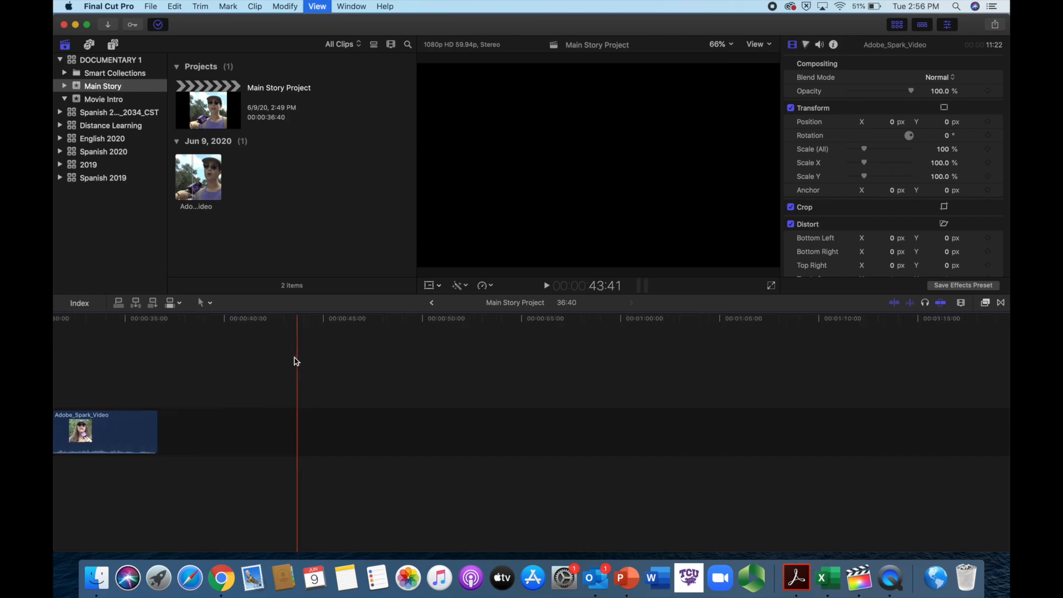
{"action": "scroll", "coordinate": [296, 361], "scroll_direction": "left", "scroll_amount": 15}
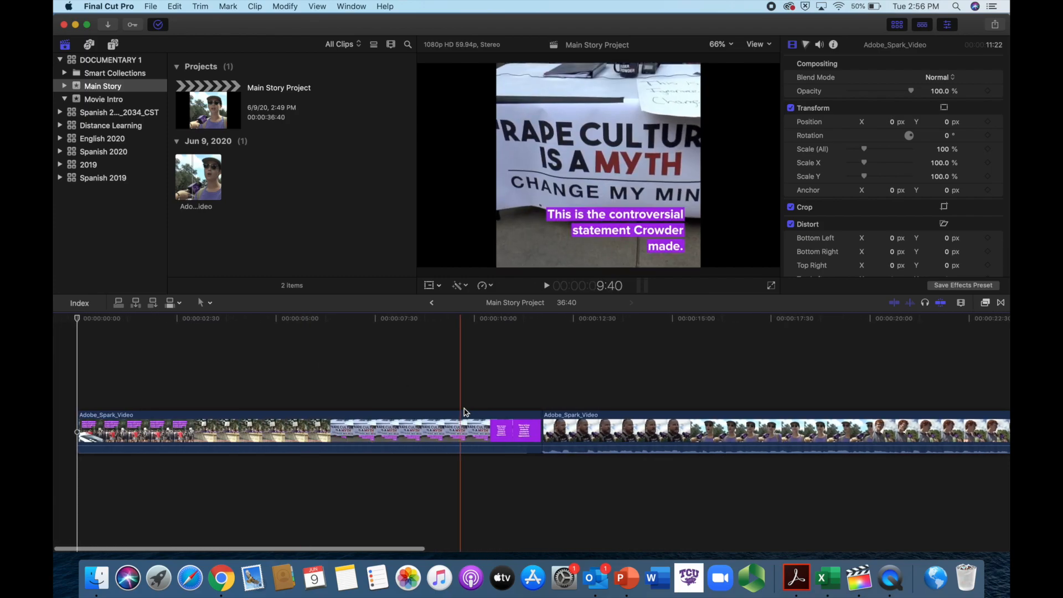
{"action": "left_click_drag", "start_coordinate": [567, 446], "coordinate": [570, 449]}
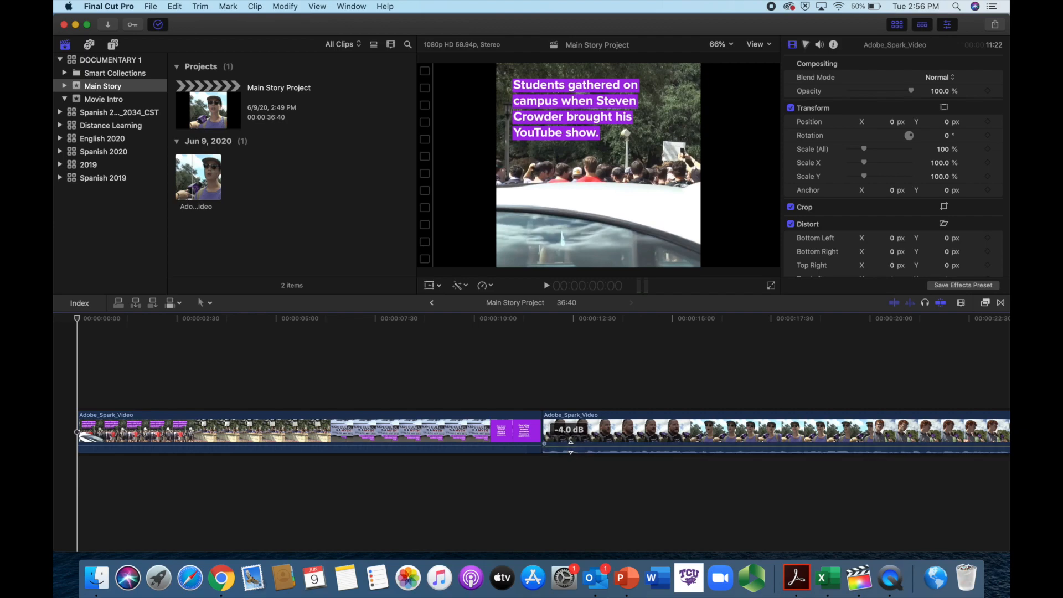
Try detaching the audio from the second timeline clip, and undo the detachment.
{"action": "right_click", "coordinate": [574, 428]}
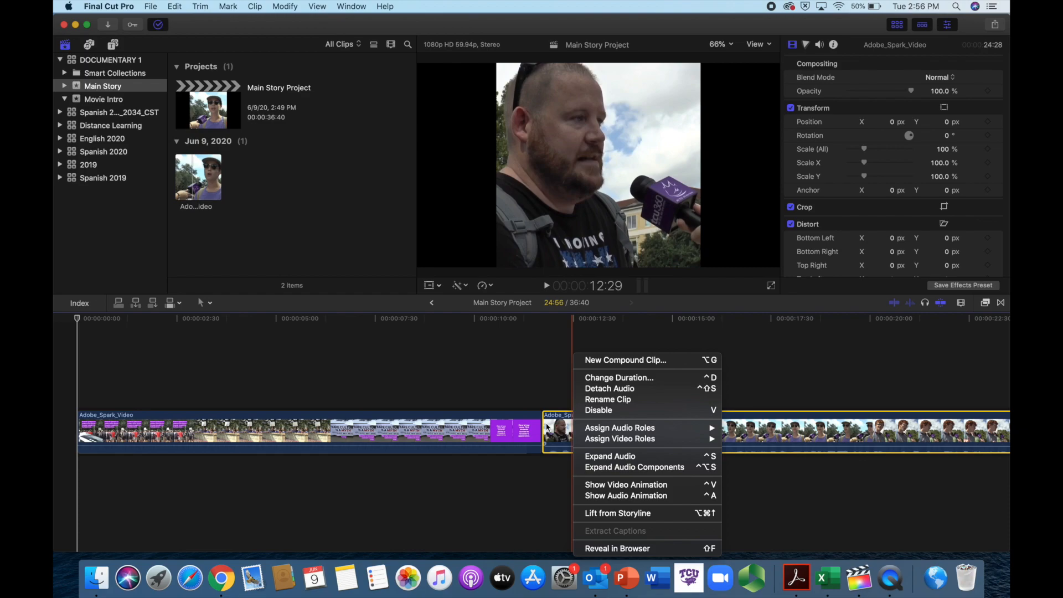
{"action": "left_click", "coordinate": [710, 391]}
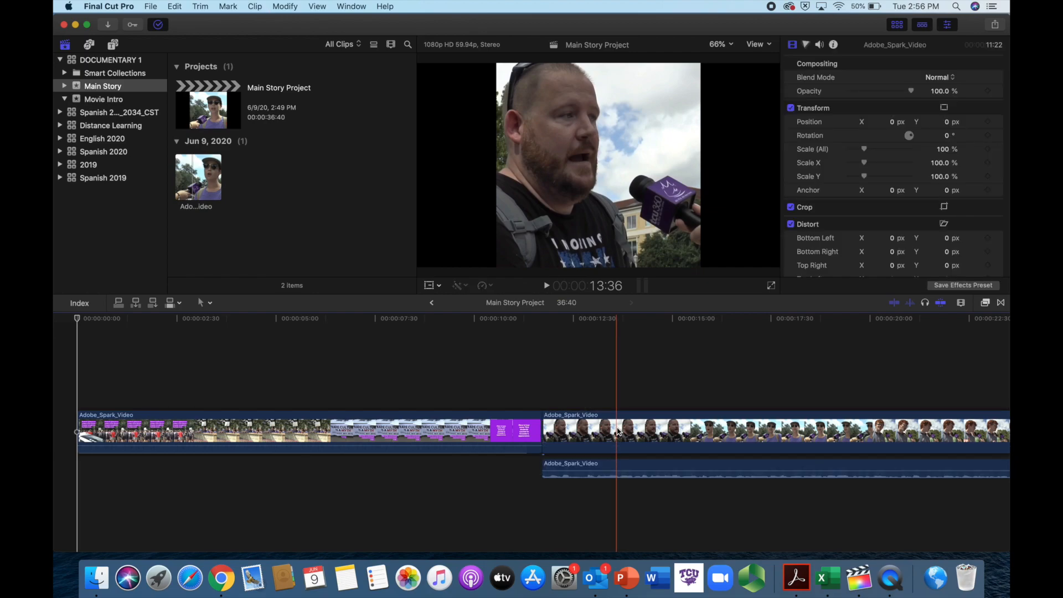
{"action": "key", "text": "super+z"}
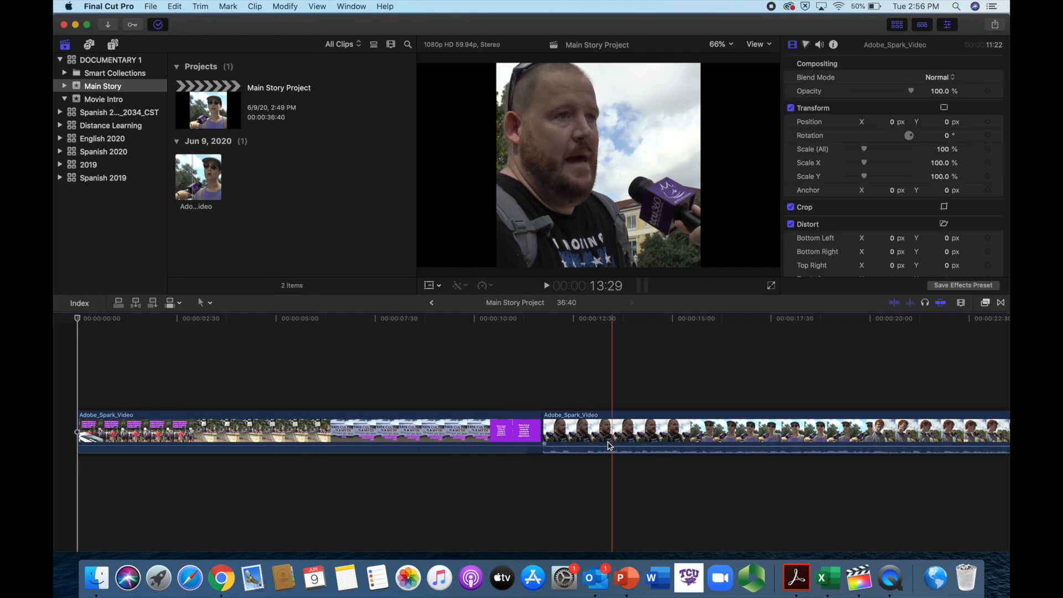
Lower the second timeline clip's attached audio to about -12 dB.
{"action": "left_click_drag", "start_coordinate": [608, 446], "coordinate": [611, 447]}
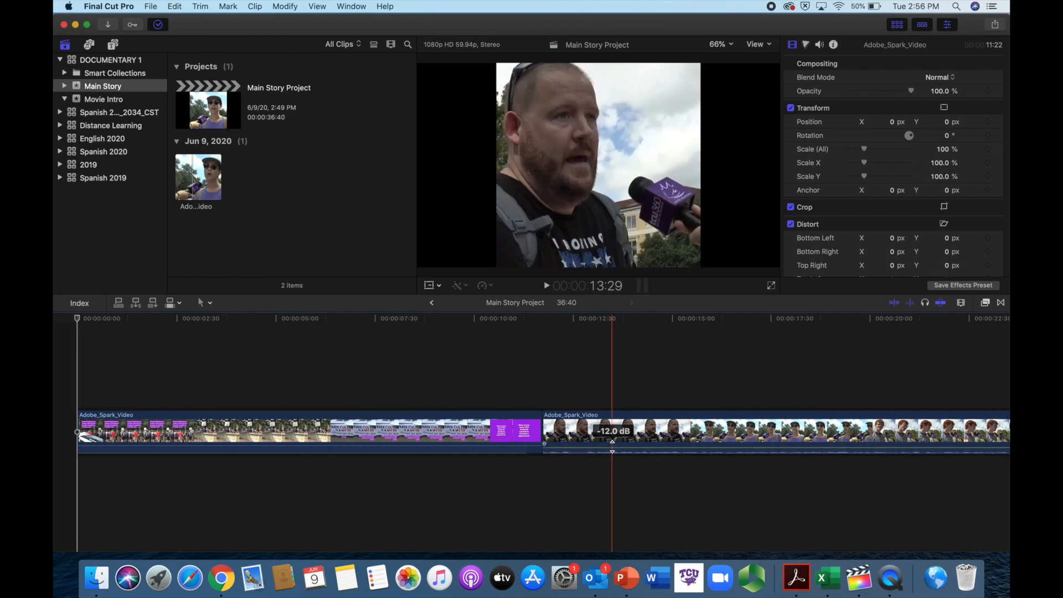